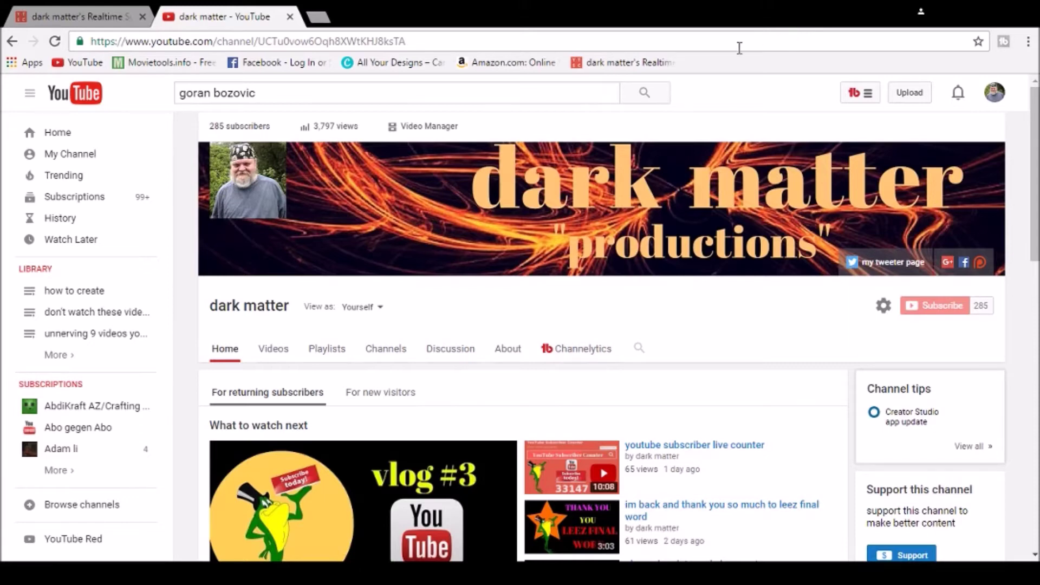
scroll(691, 115, down, 1)
scroll(691, 122, down, 2)
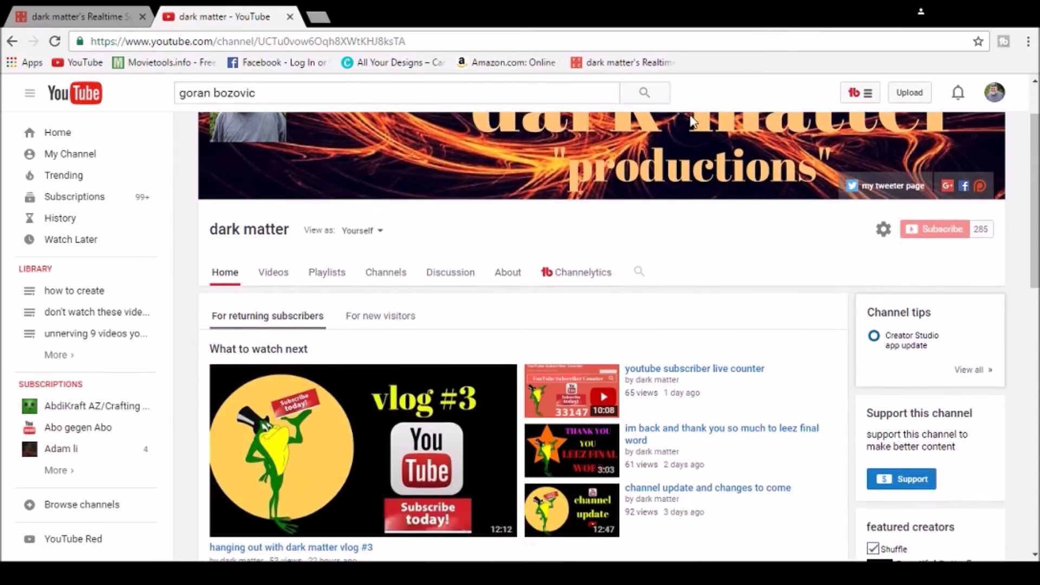
scroll(693, 121, up, 3)
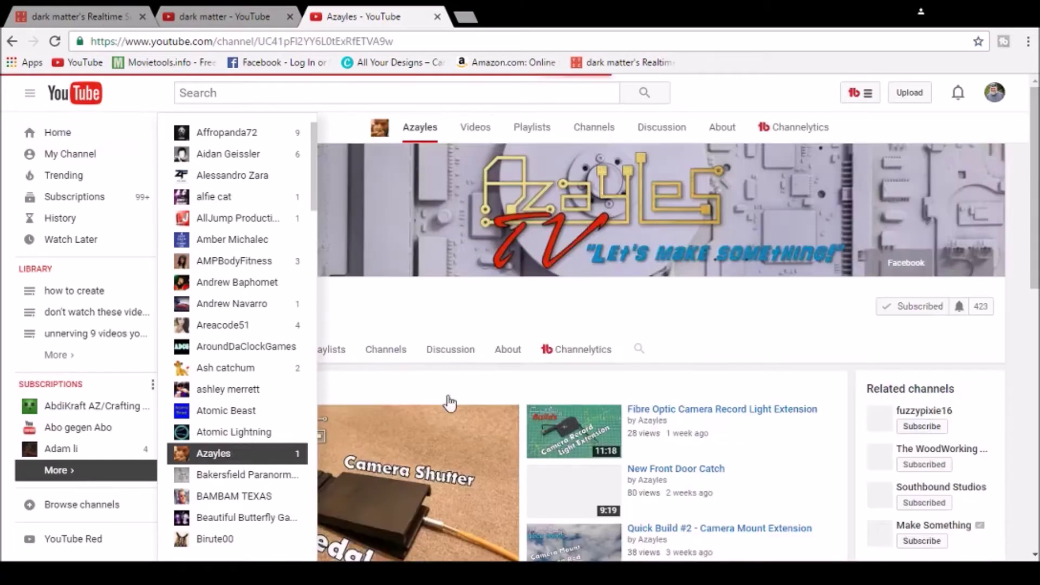
scroll(464, 339, down, 1)
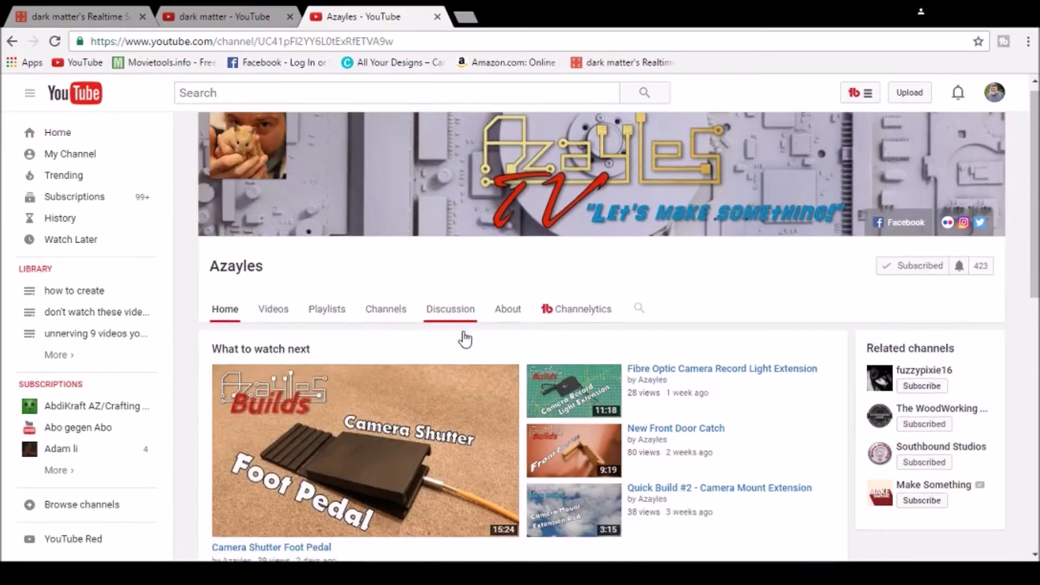
scroll(464, 339, down, 1)
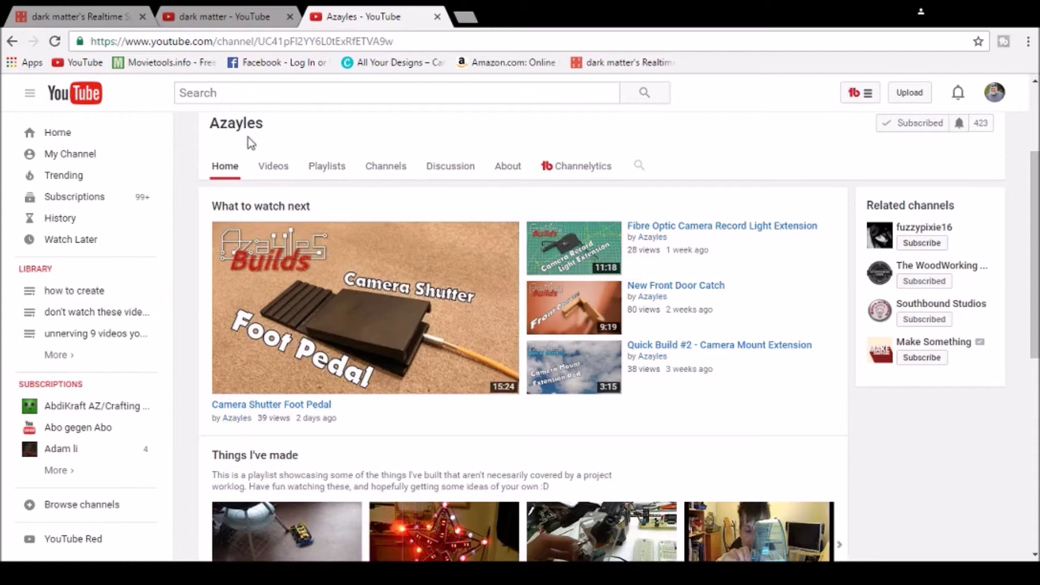
Step: Show Azayles' uploaded videos and open the newest one, 'Camera Shutter Foot Pedal'
click(273, 167)
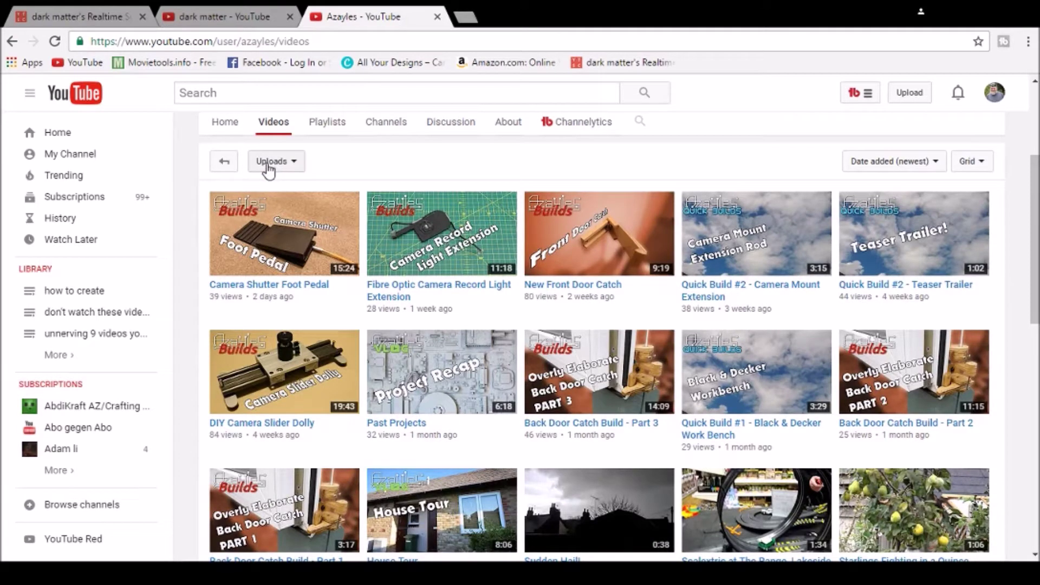
click(290, 293)
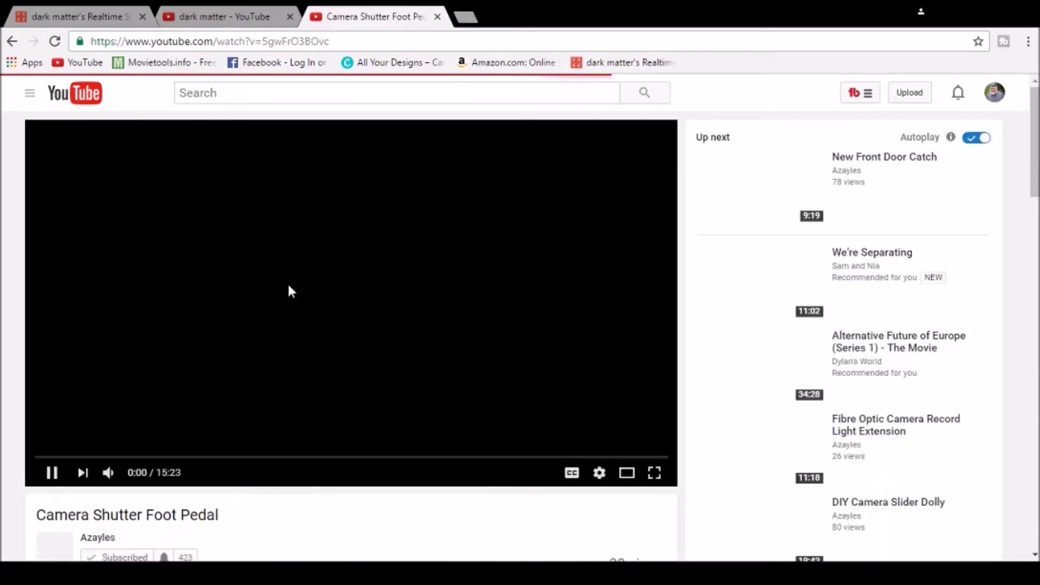
scroll(288, 291, down, 1)
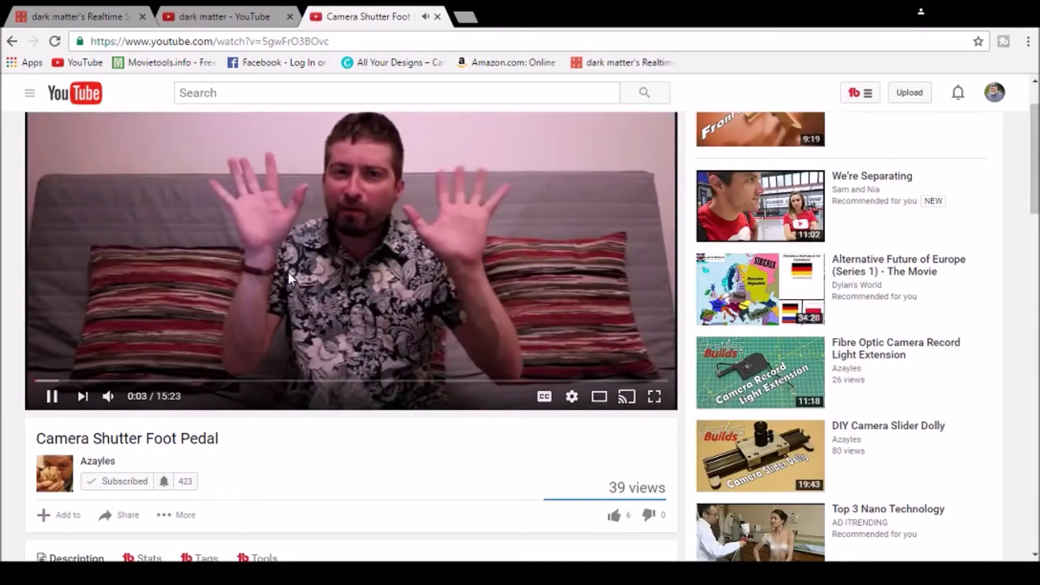
scroll(289, 272, down, 1)
scroll(288, 273, down, 2)
scroll(289, 278, down, 1)
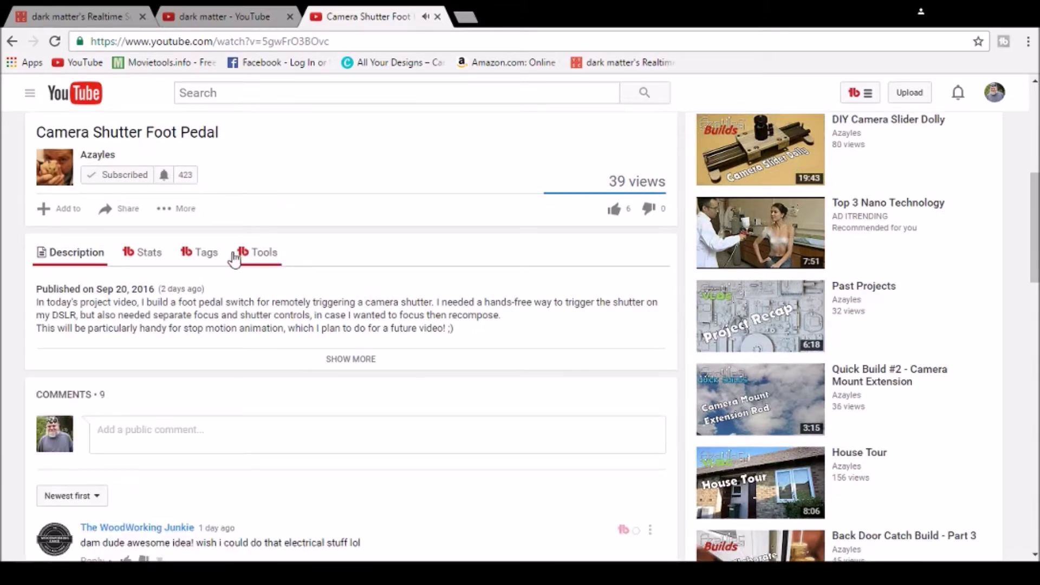
Step: Bring up TubeBuddy's statistics for the Camera Shutter Foot Pedal video
click(152, 258)
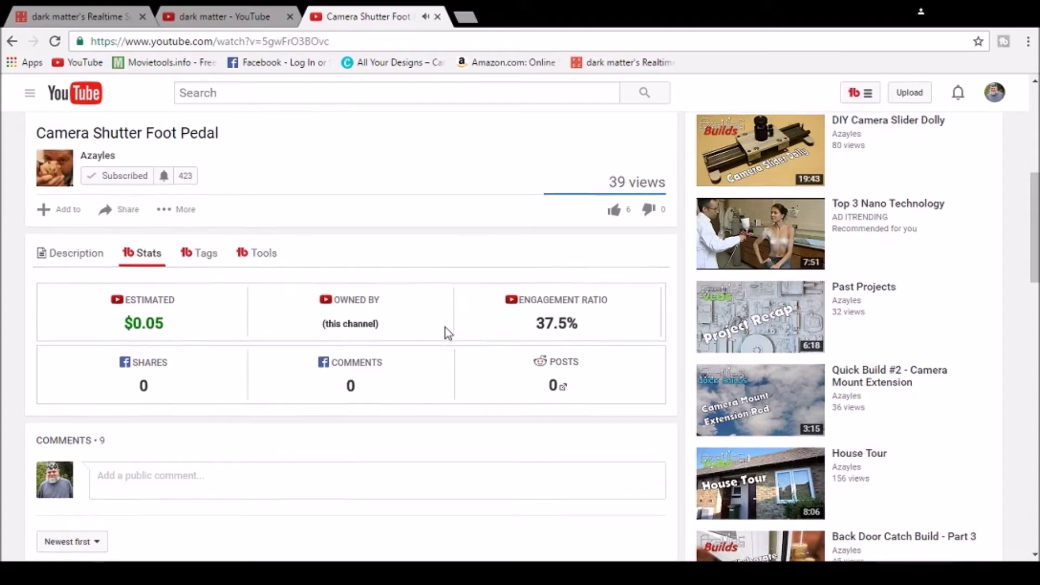
scroll(448, 331, up, 1)
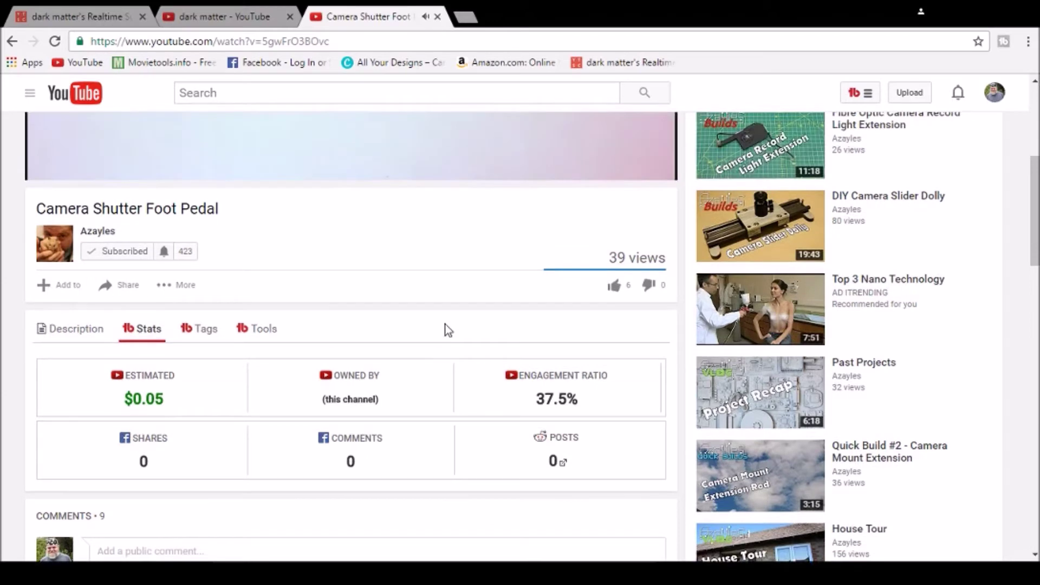
Step: Show TubeBuddy's Tags panel for the Camera Shutter Foot Pedal video
click(207, 333)
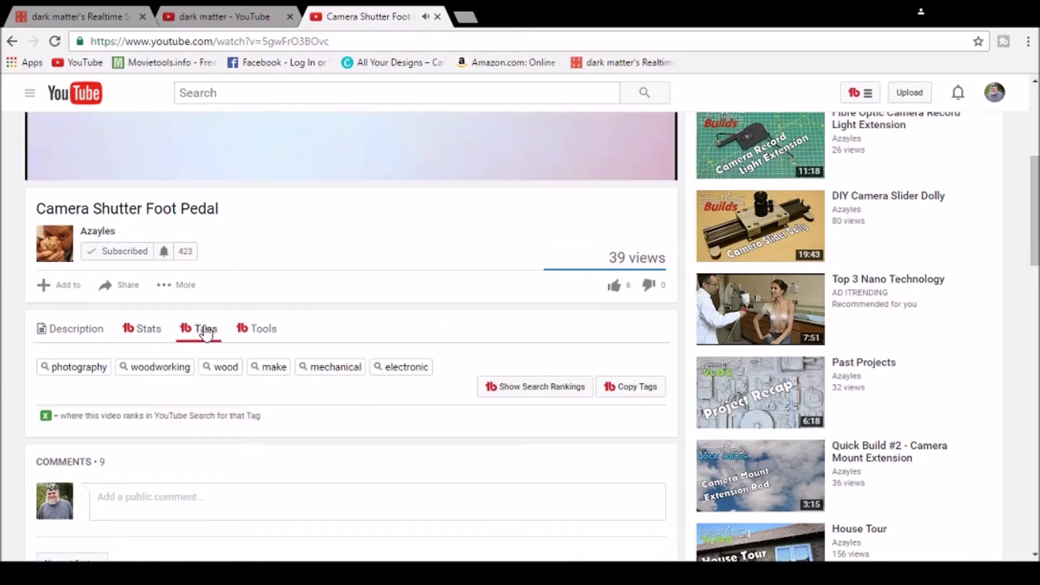
scroll(207, 334, down, 1)
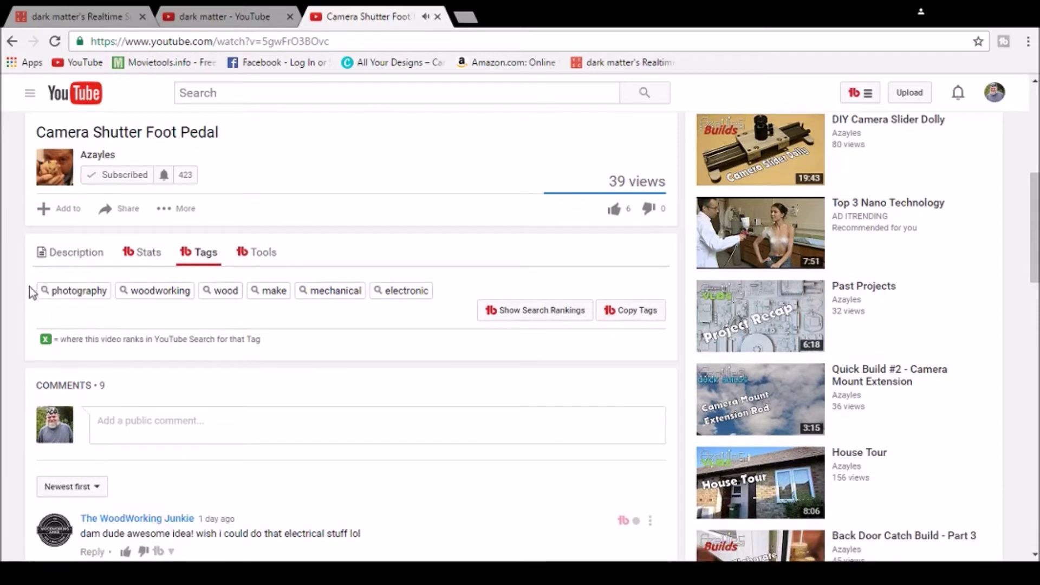
Step: Select all six tags (photography, woodworking, wood, make, mechanical, electronic), then clear the selection
drag(29, 291, 388, 308)
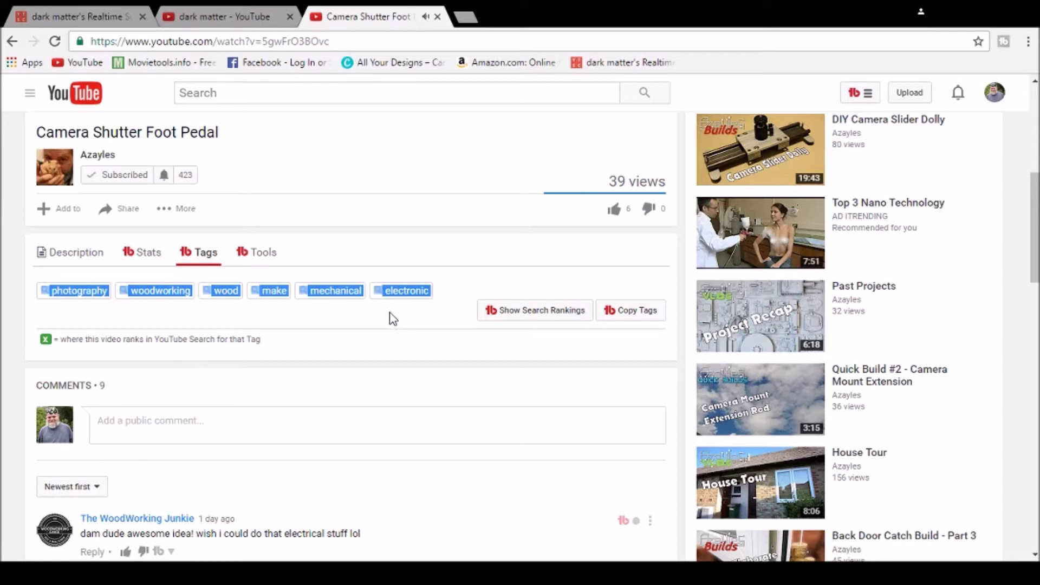
click(432, 253)
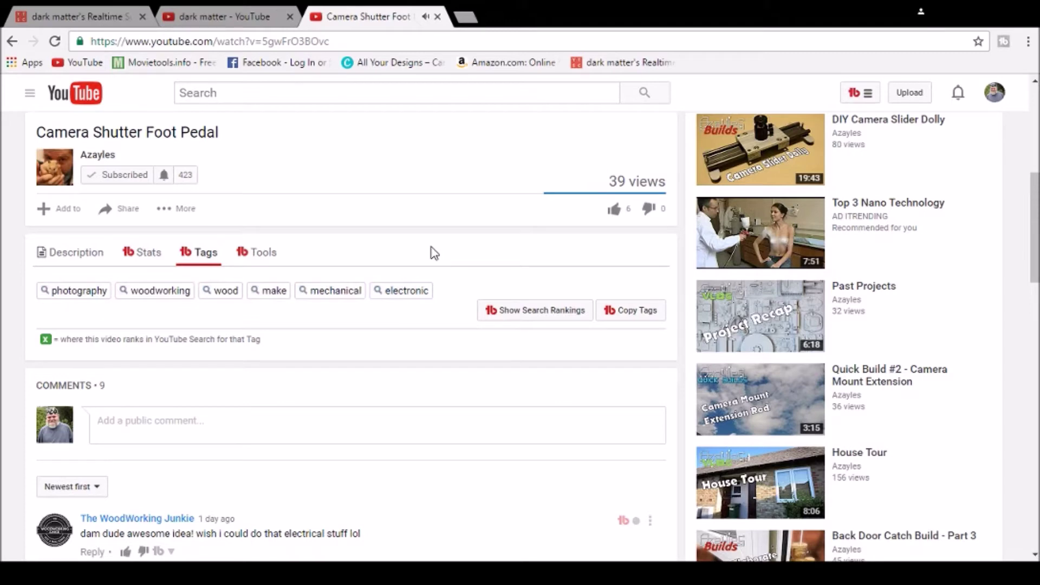
Step: Show TubeBuddy's Tools panel for the video, then return to its Tags list
click(261, 260)
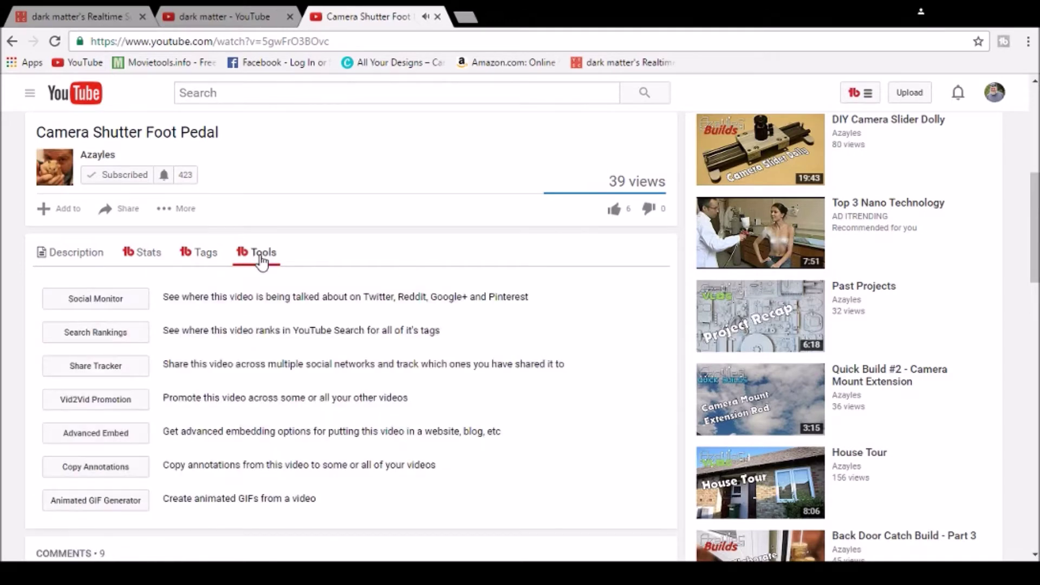
scroll(262, 260, down, 2)
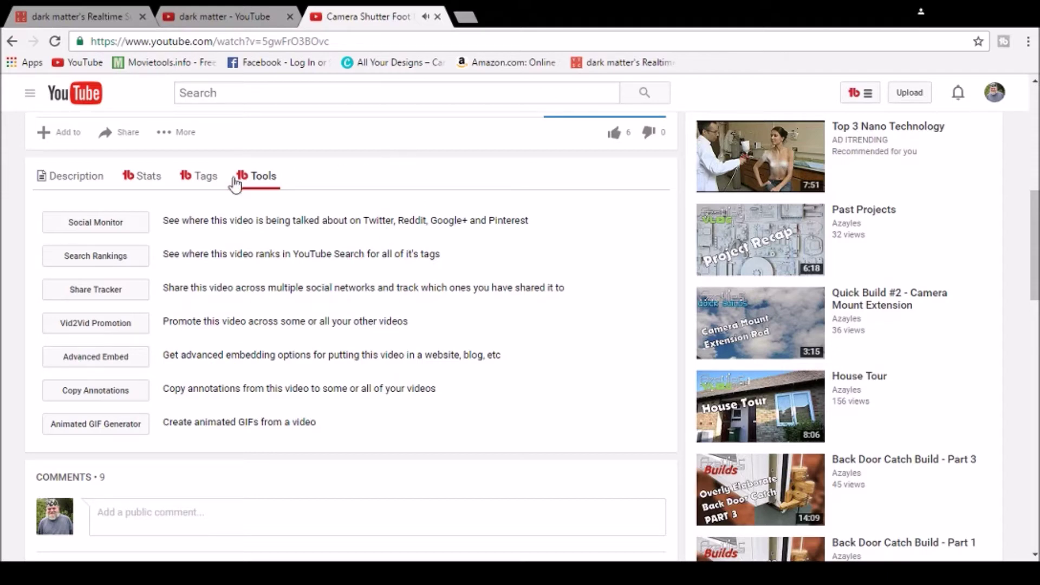
click(197, 180)
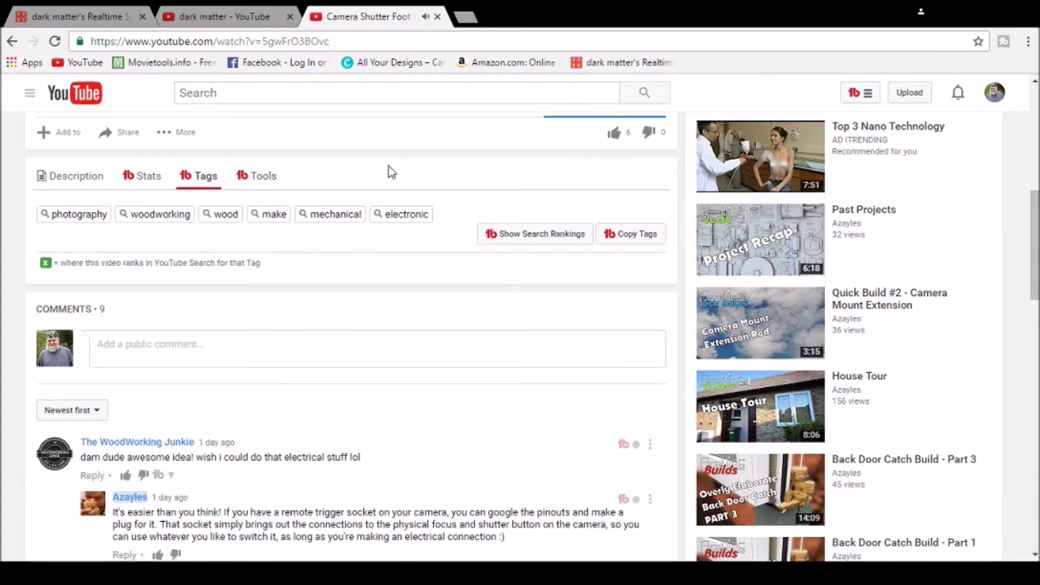
scroll(389, 166, down, 1)
scroll(384, 167, down, 1)
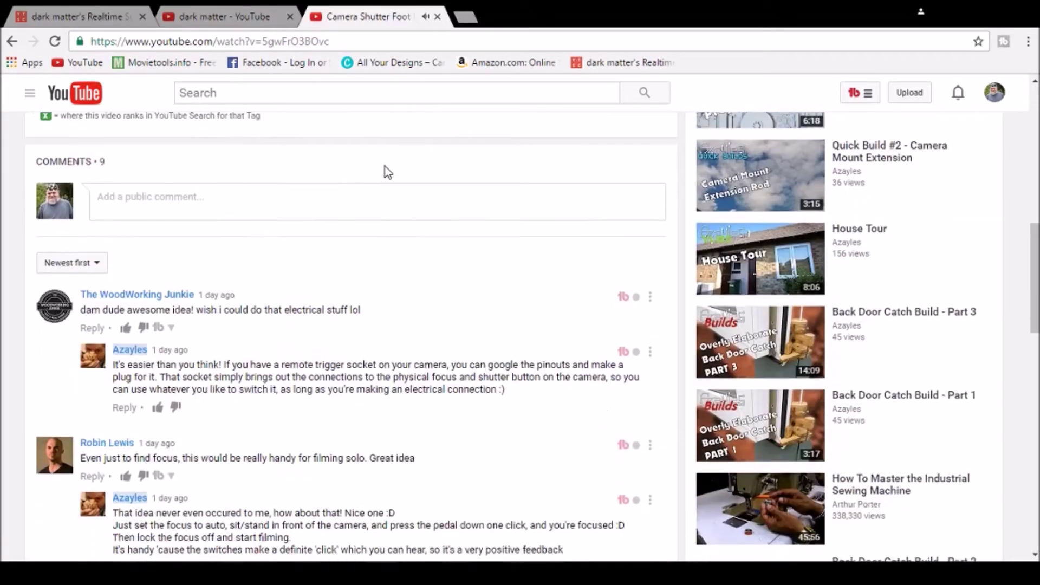
scroll(384, 166, down, 1)
scroll(385, 167, up, 3)
scroll(384, 167, up, 3)
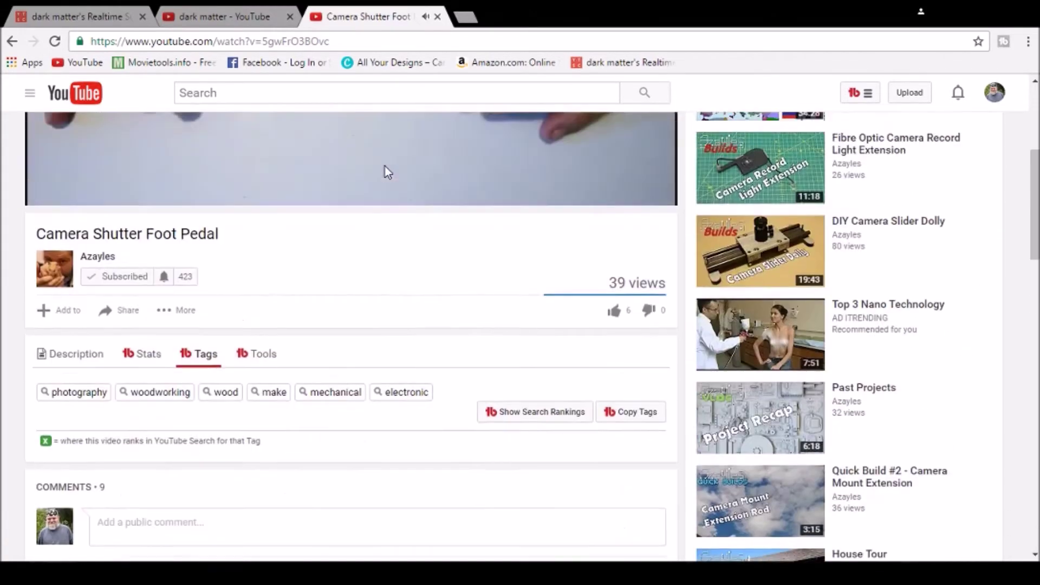
Step: Like the video and post a comment saying you'll be back later to watch it
click(613, 362)
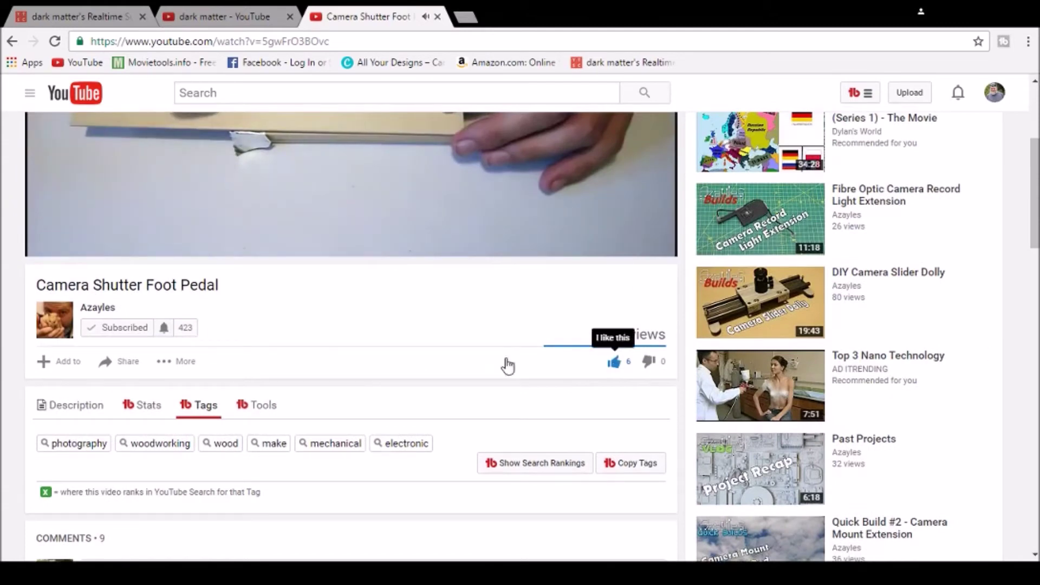
scroll(370, 323, down, 2)
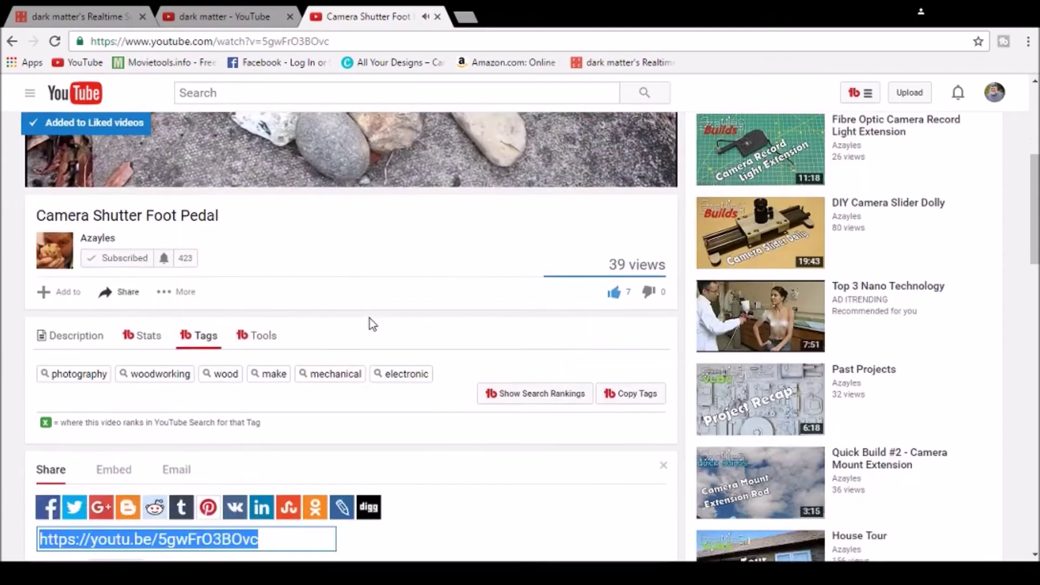
scroll(363, 190, down, 2)
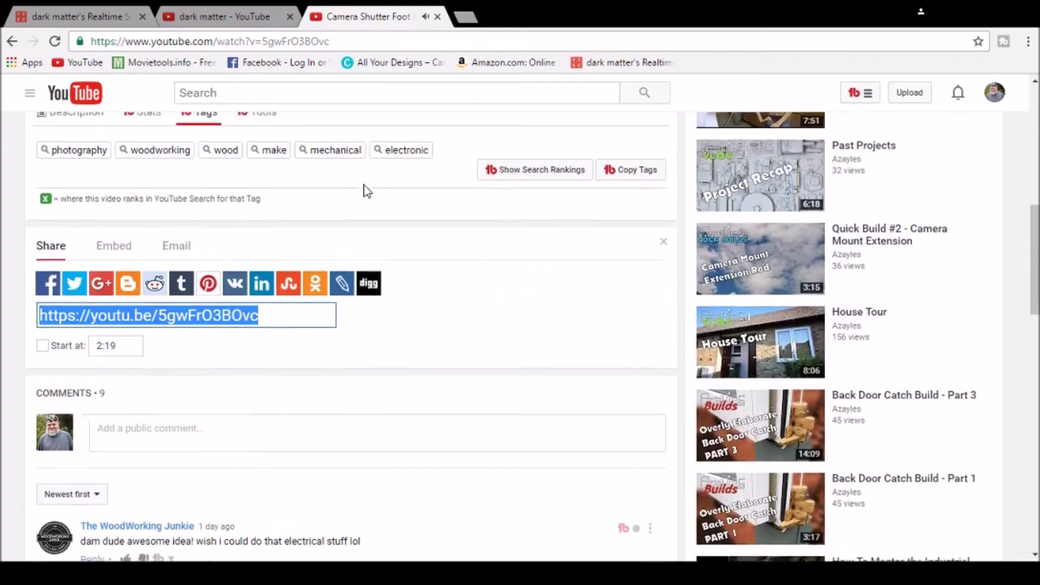
scroll(364, 191, down, 1)
scroll(363, 191, down, 2)
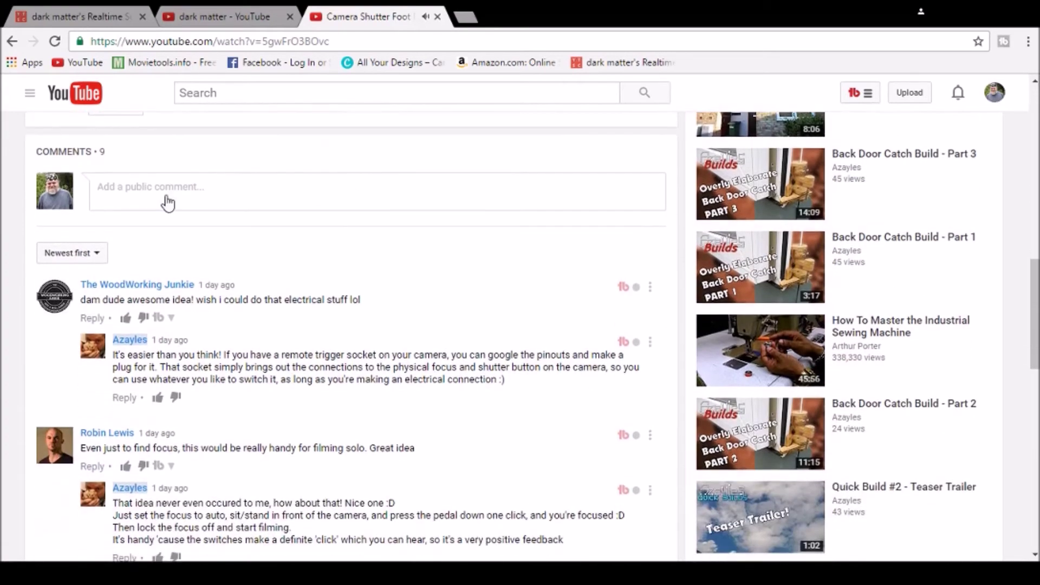
click(114, 189)
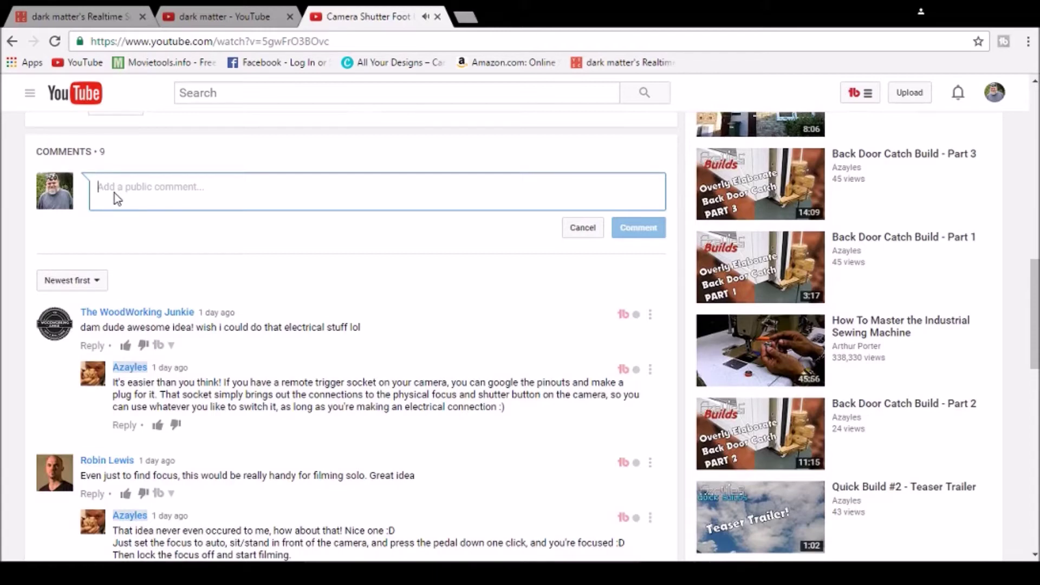
text(very coo)
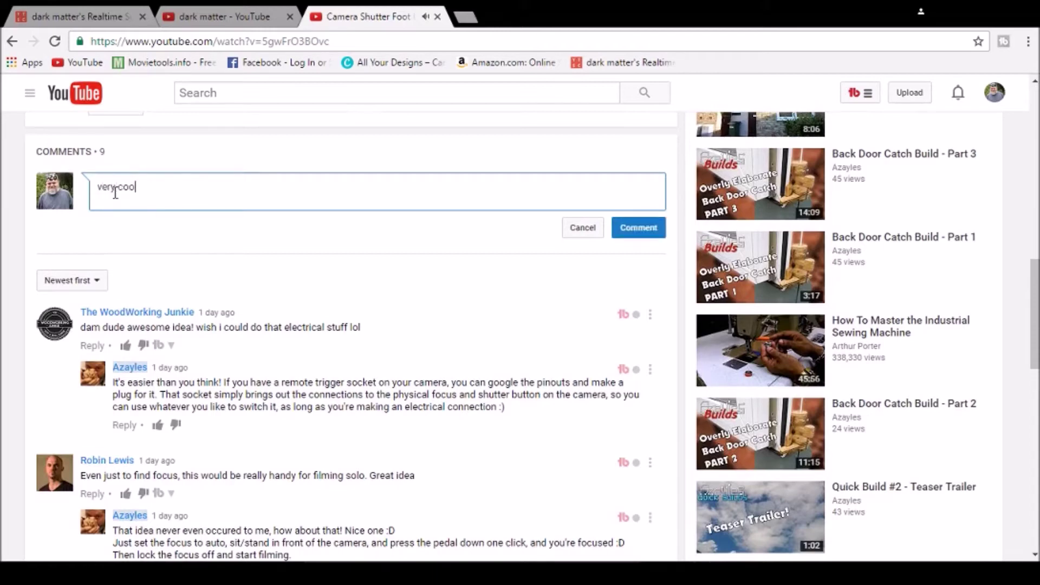
text(l bro)
text(ther )
text(. doi)
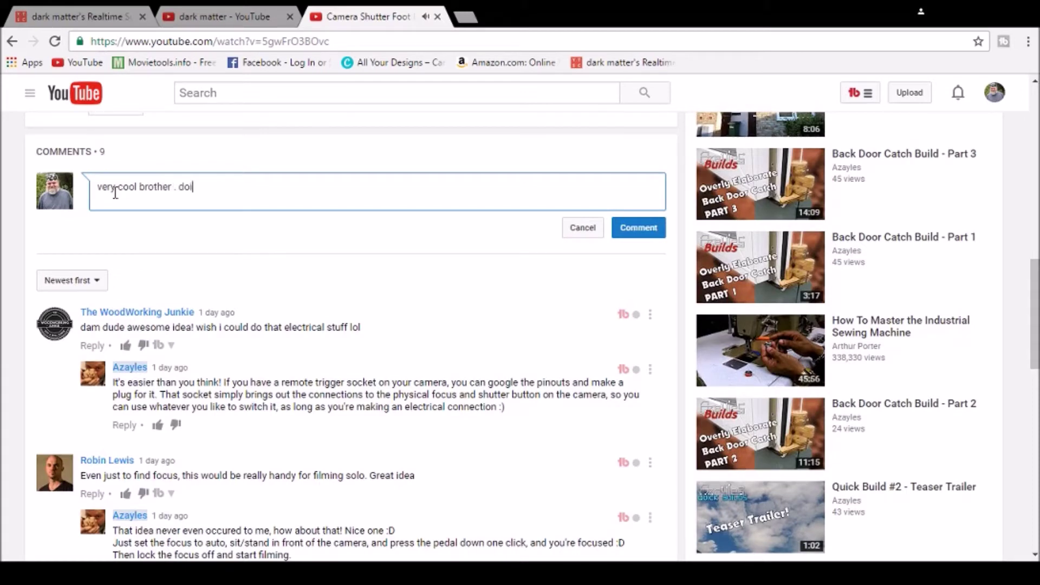
text(ng a vi)
text(deo be )
text(back late)
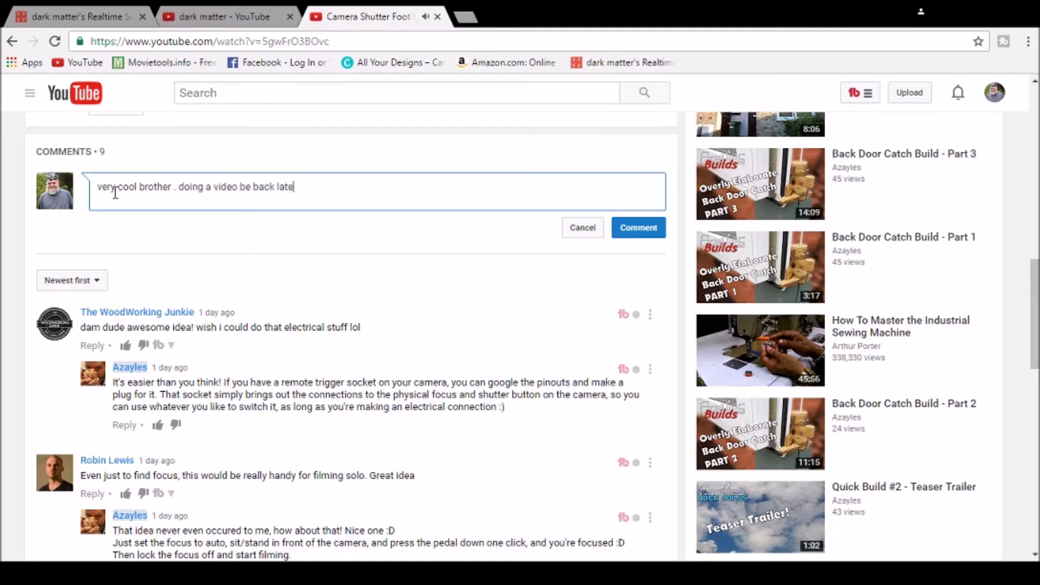
text(r to wa)
text(tch thi)
text(s )
text(one )
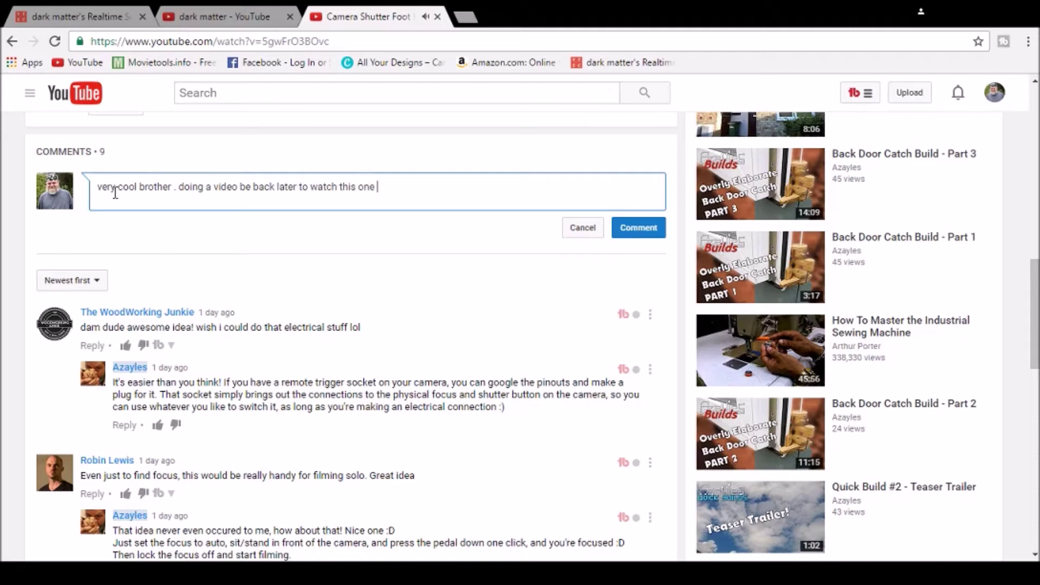
text(.much )
text(love )
text(ole d)
text(ark )
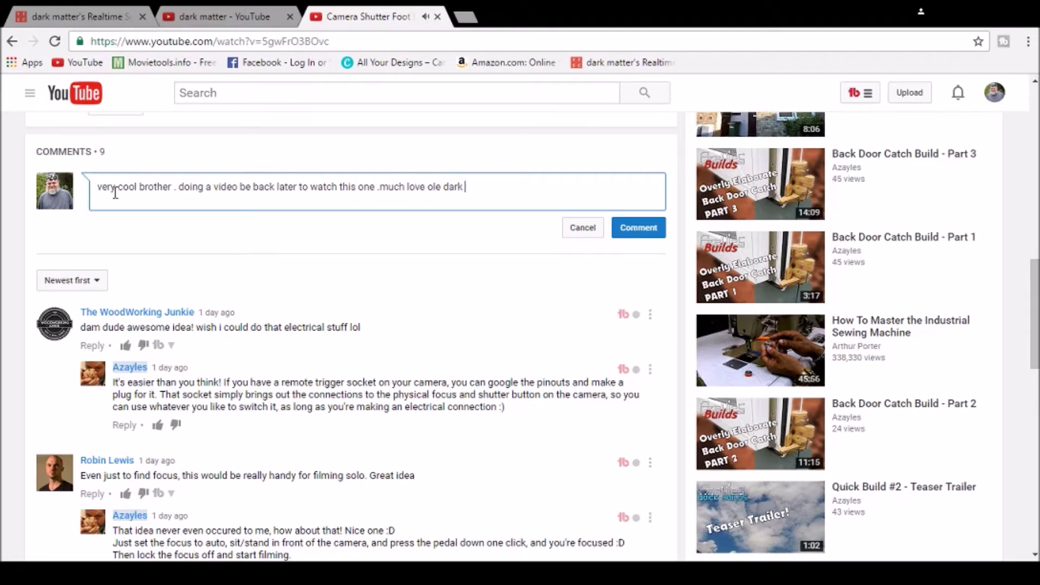
text(...)
click(636, 230)
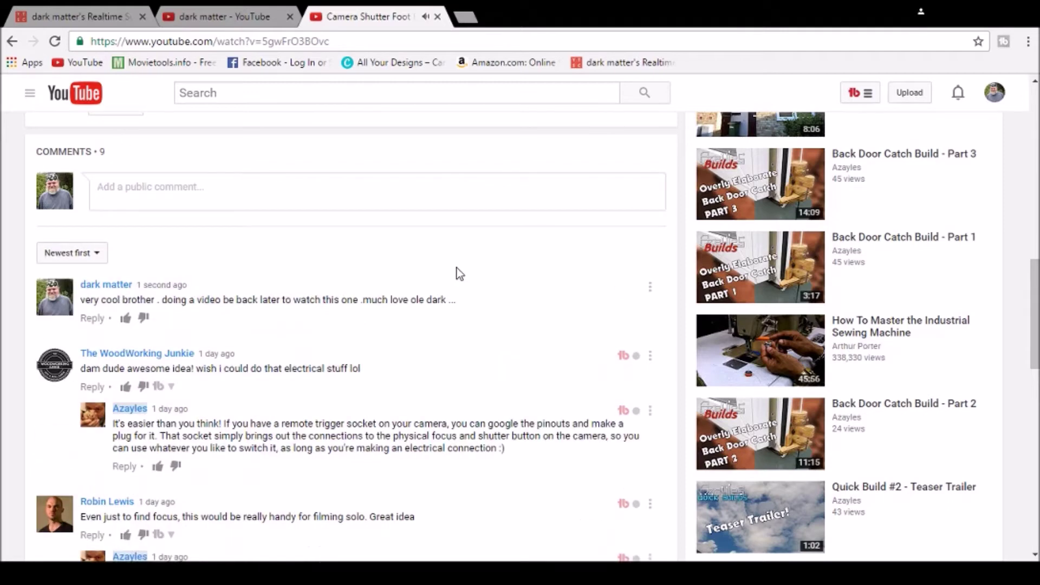
scroll(456, 273, up, 5)
scroll(454, 273, up, 2)
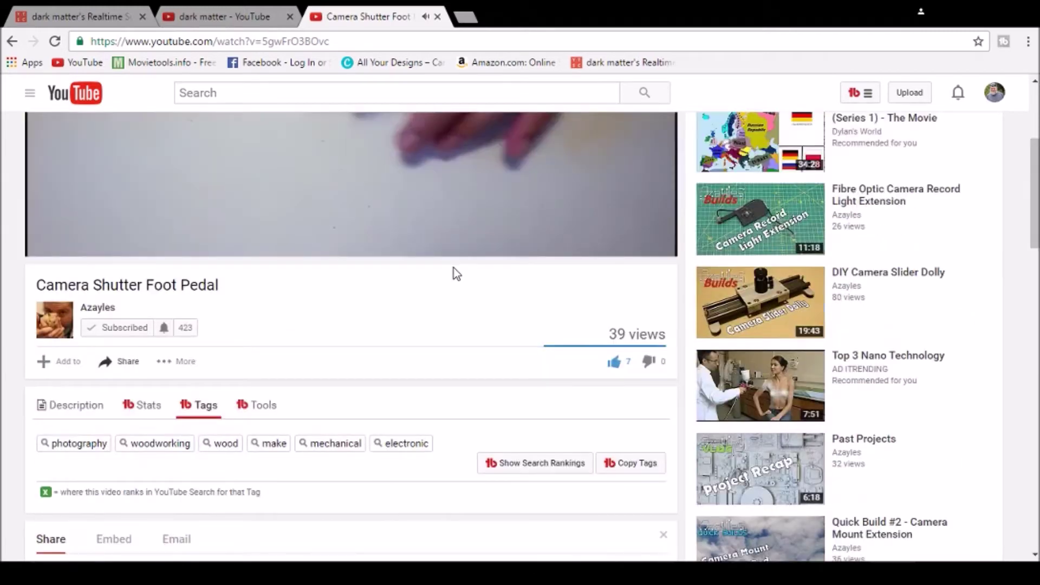
scroll(453, 274, up, 3)
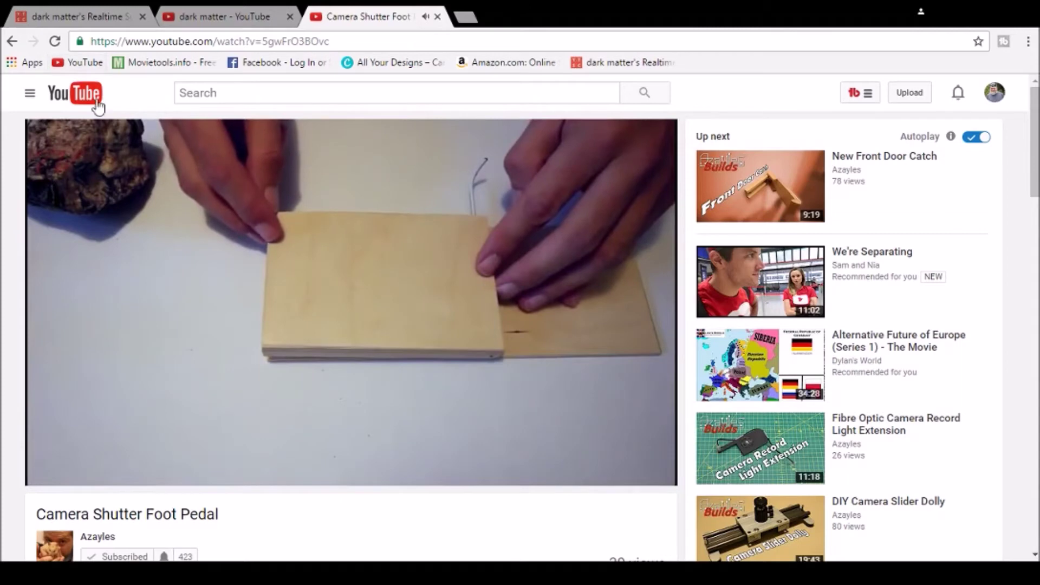
Step: From the YouTube home page, switch to the dark matter channel and open its Video Manager
click(92, 97)
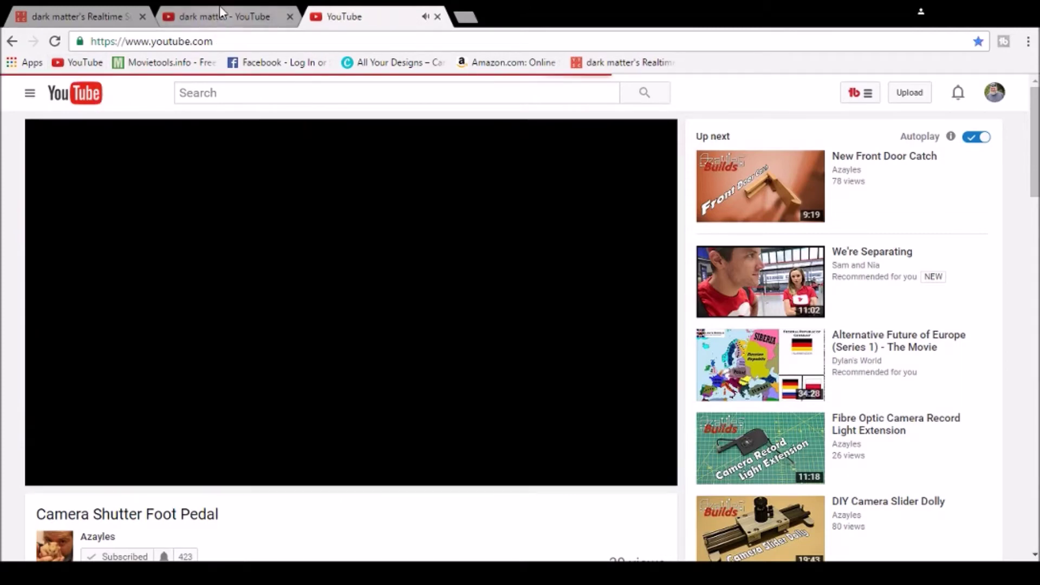
click(219, 13)
mouse_move(317, 218)
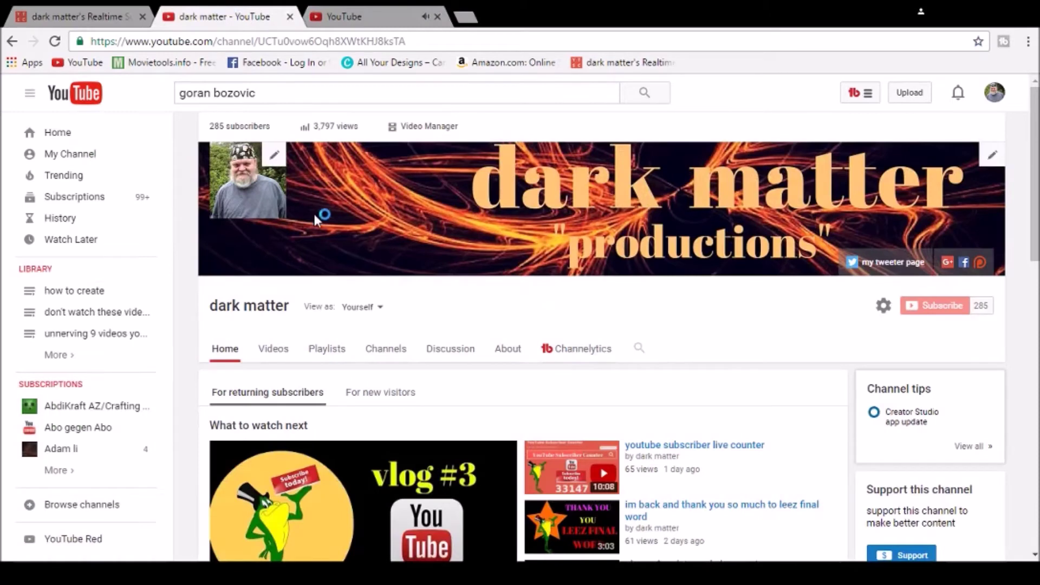
click(421, 125)
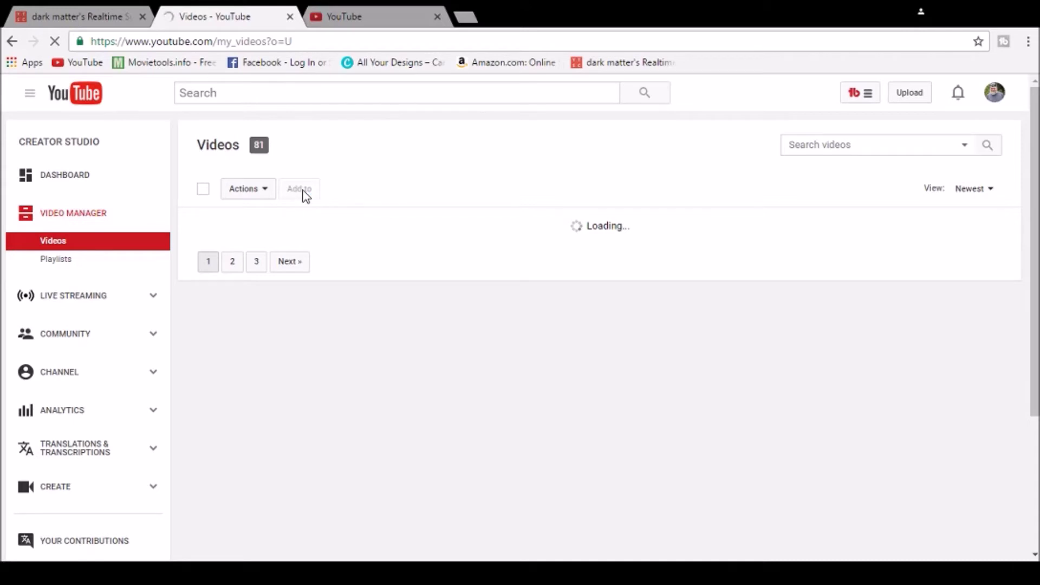
scroll(303, 195, down, 2)
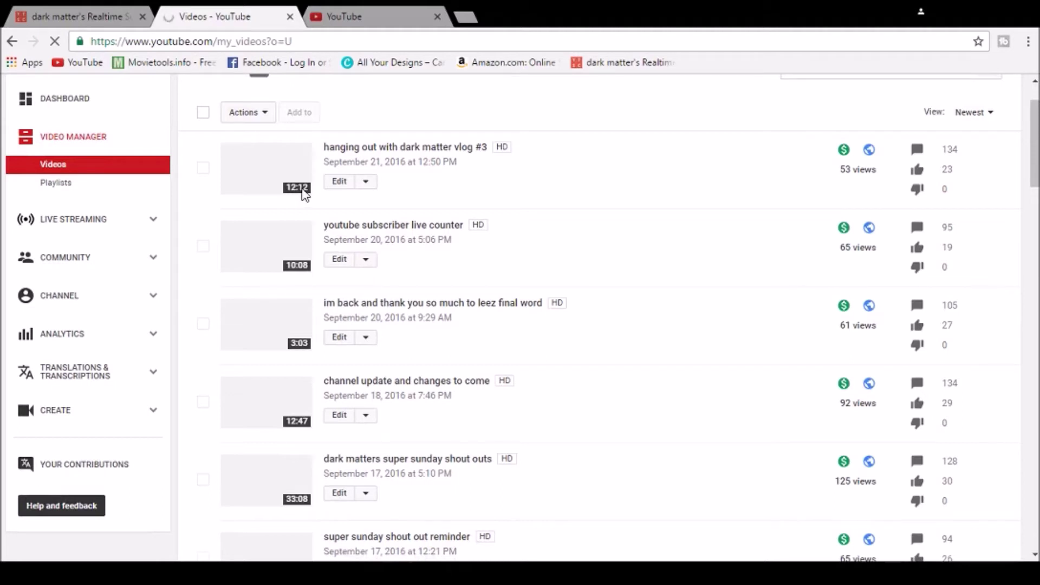
click(340, 182)
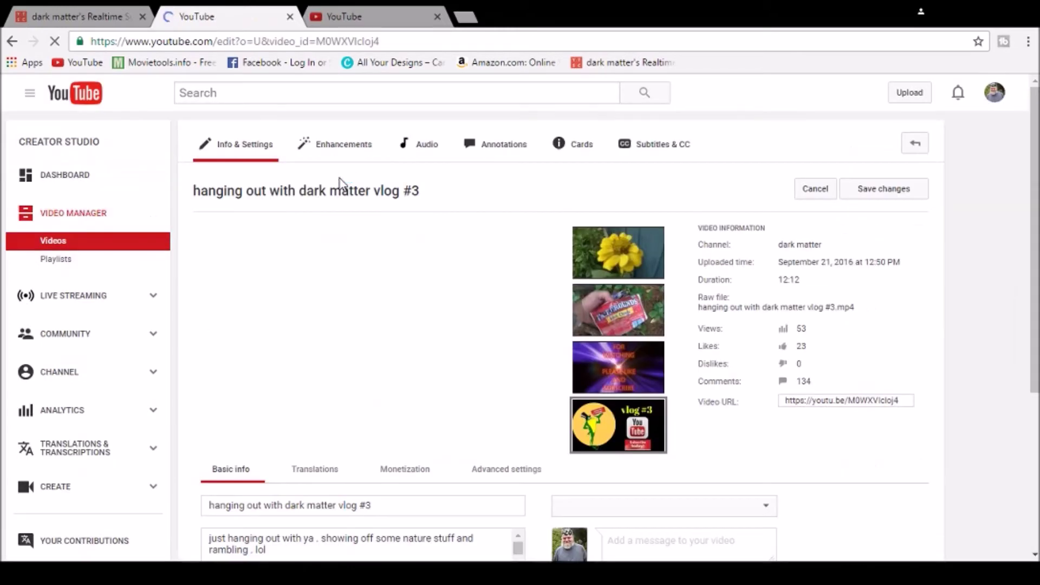
scroll(340, 182, down, 1)
scroll(340, 182, down, 1)
scroll(339, 182, down, 2)
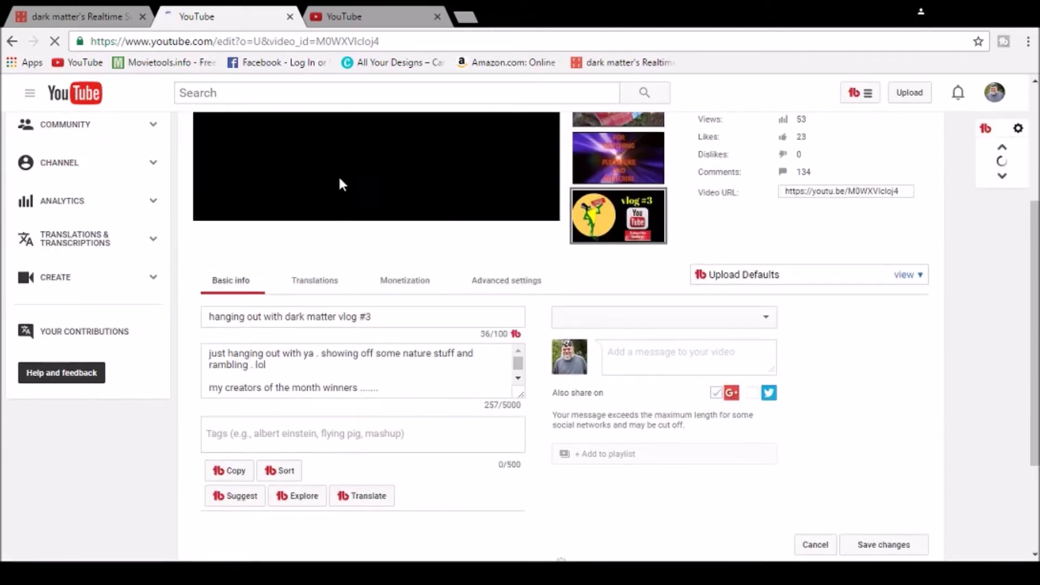
scroll(340, 184, down, 2)
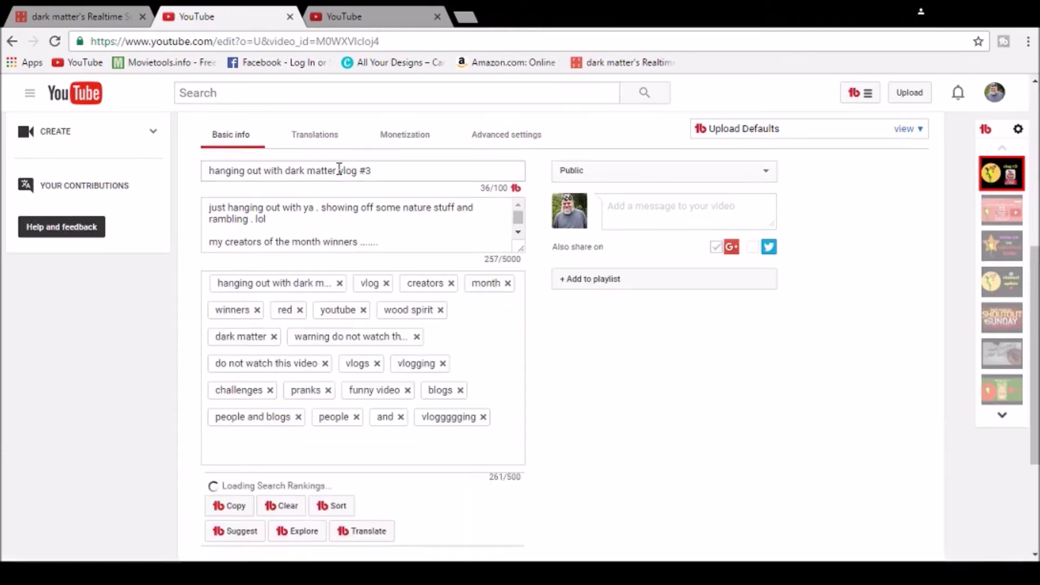
scroll(339, 171, down, 2)
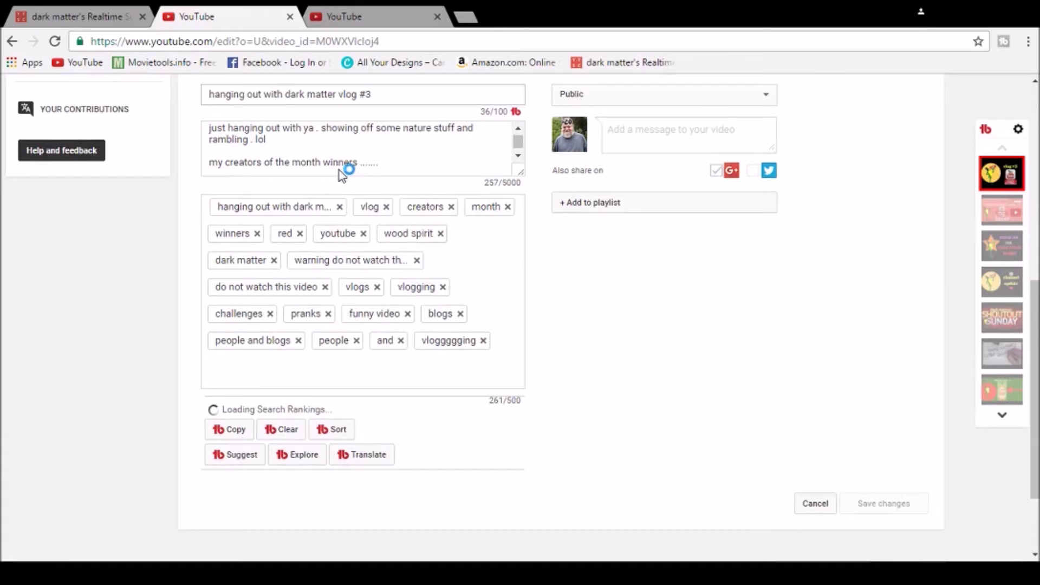
scroll(339, 170, down, 3)
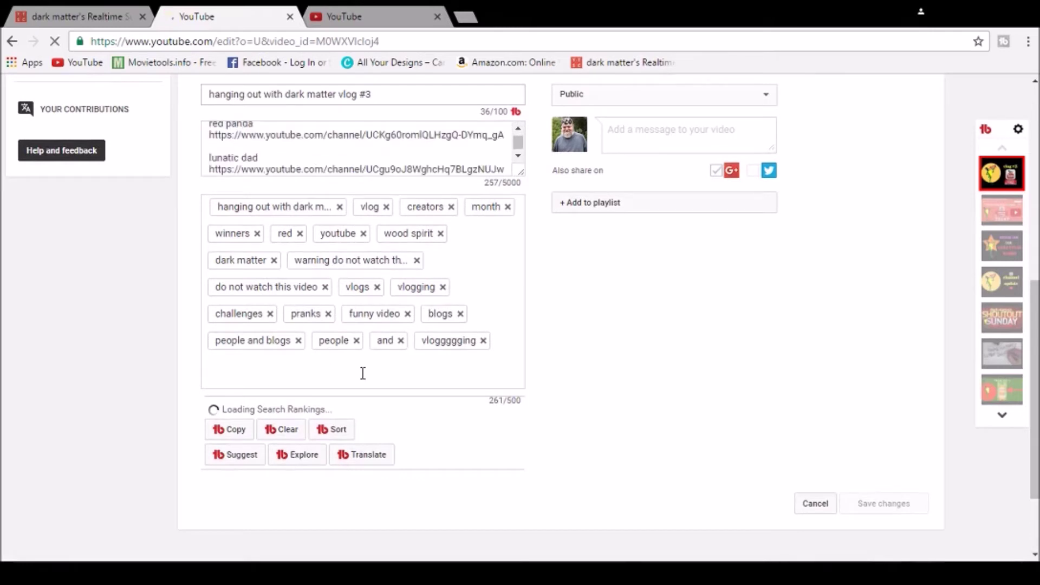
click(362, 373)
key(BackSpace)
key(BackSpace)
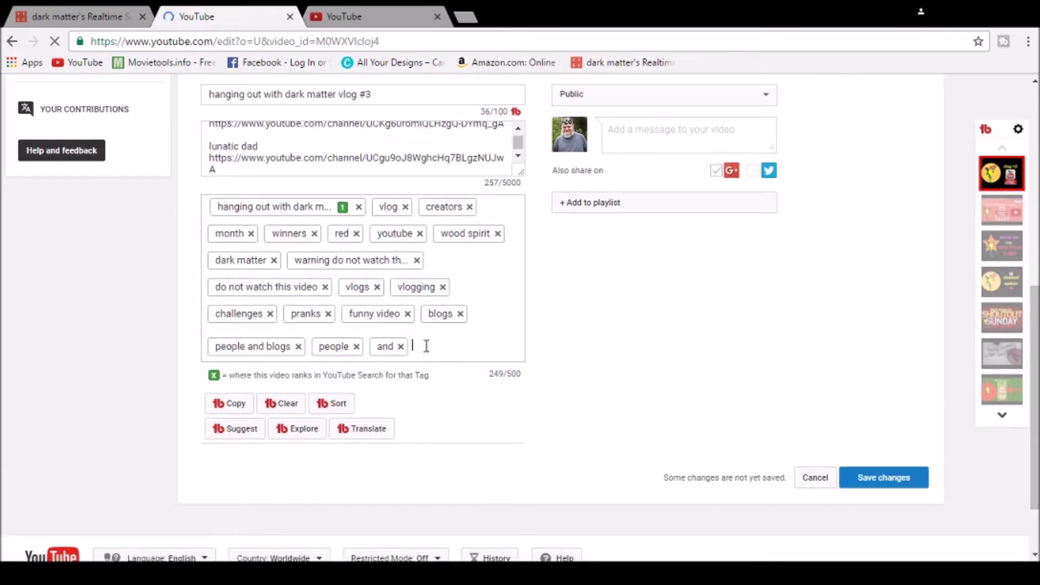
key(BackSpace)
key(ctrl+v)
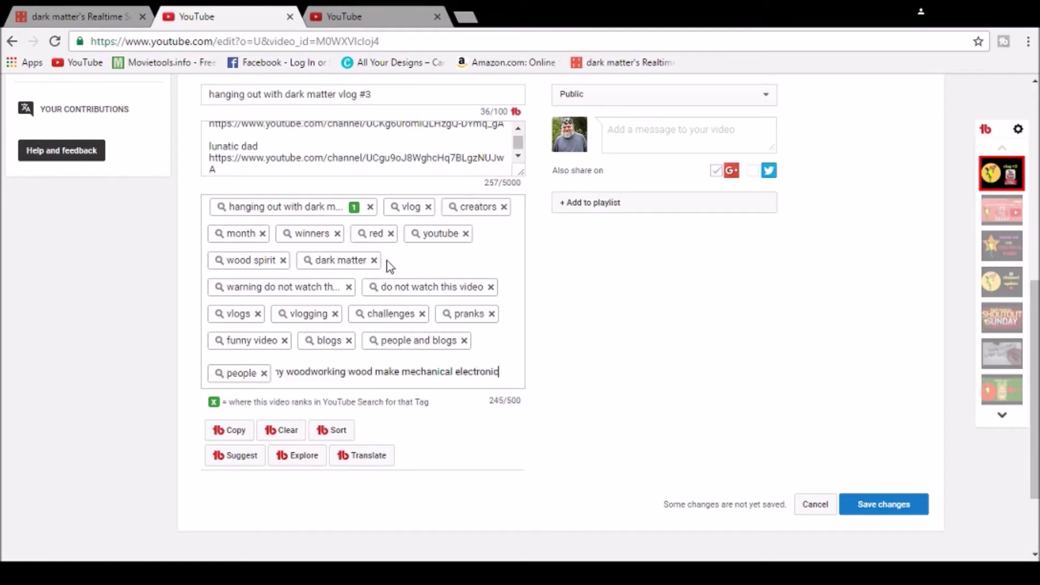
key(Return)
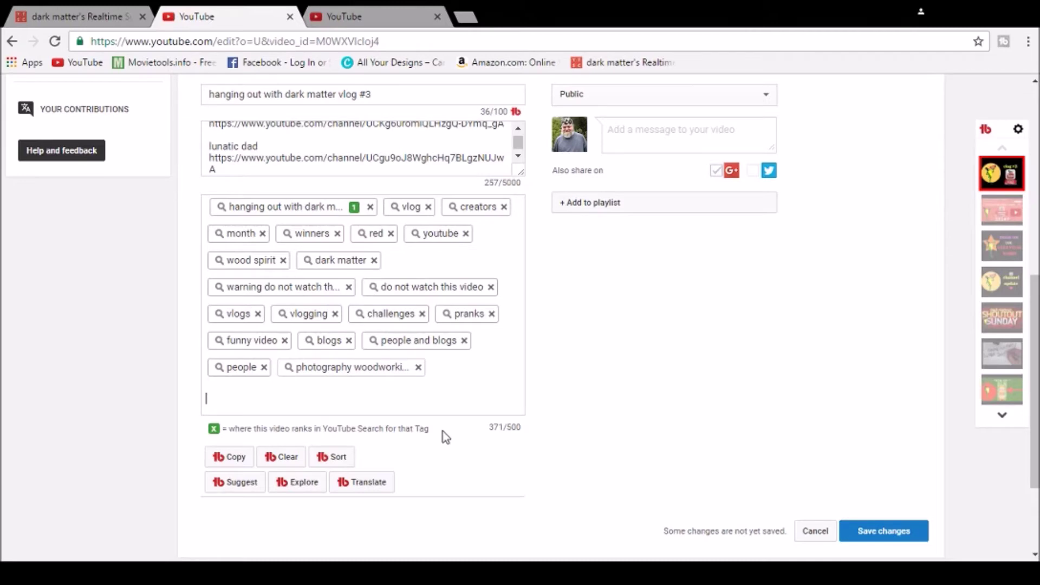
scroll(447, 431, down, 2)
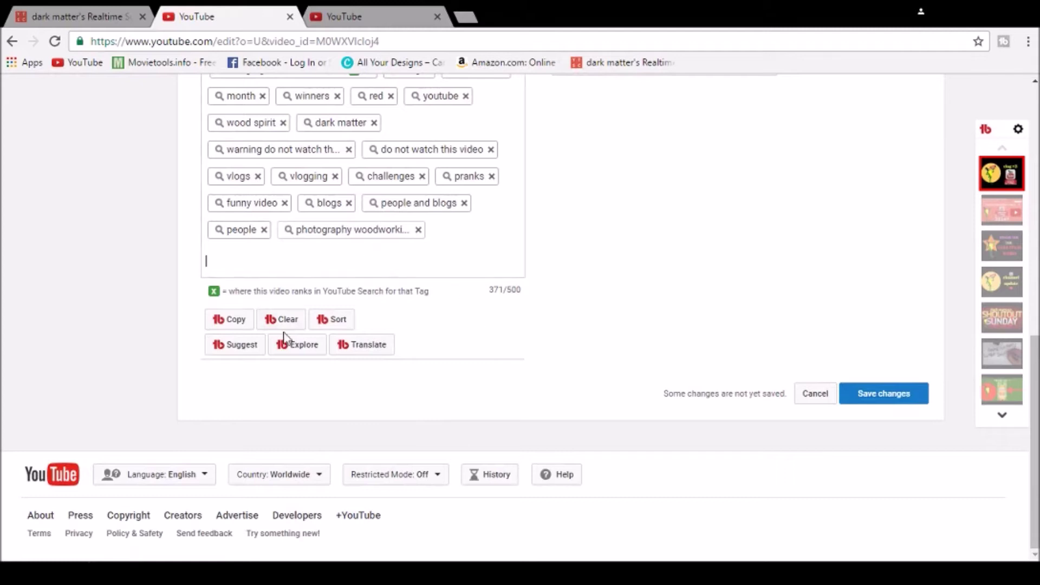
click(241, 346)
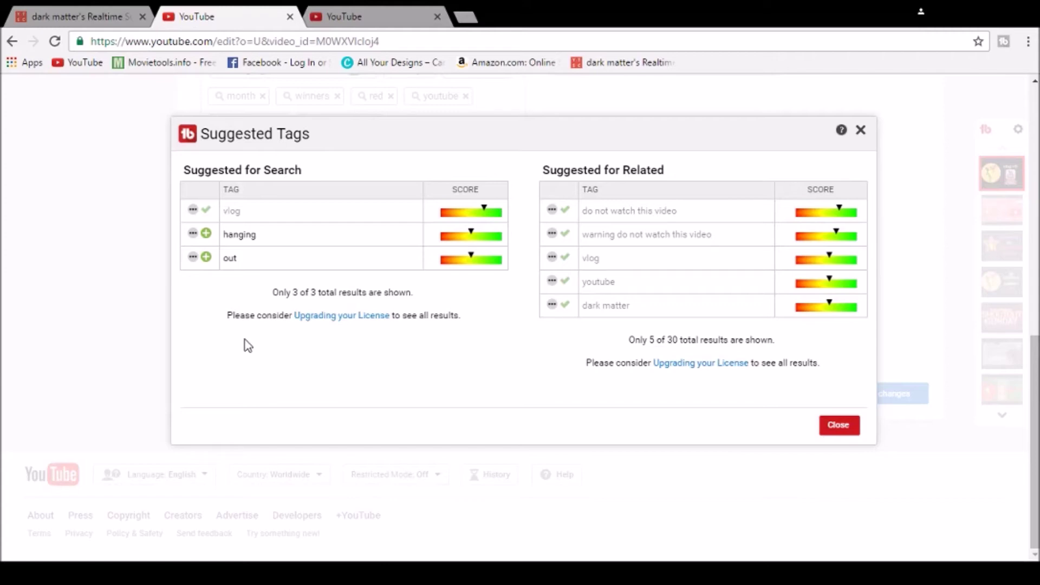
Step: Insert the suggested tag 'out' into vlog #3's tags and close the suggestions
click(206, 259)
click(839, 426)
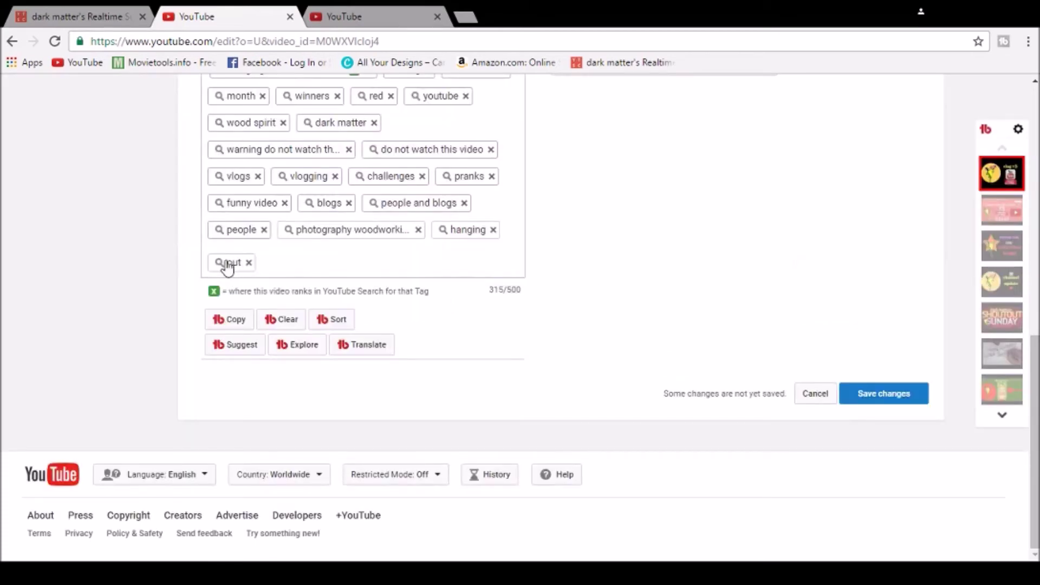
scroll(519, 307, up, 3)
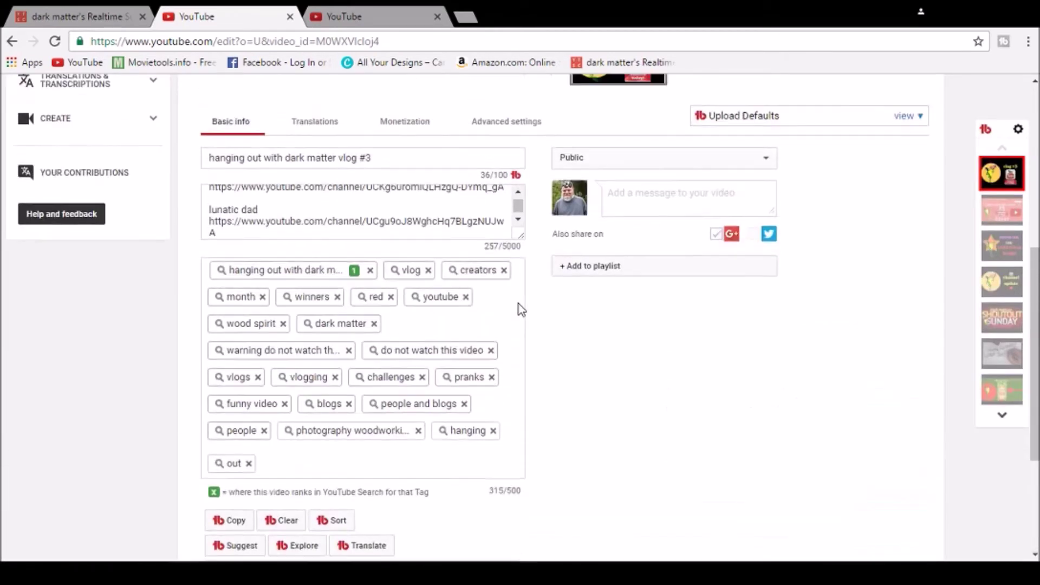
scroll(519, 305, up, 2)
scroll(519, 303, up, 3)
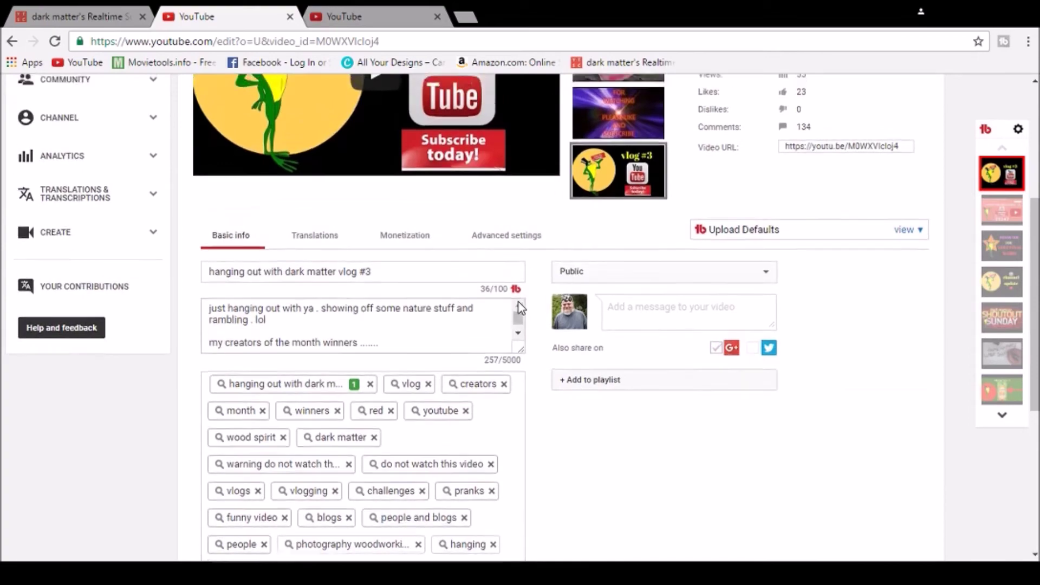
scroll(519, 306, up, 3)
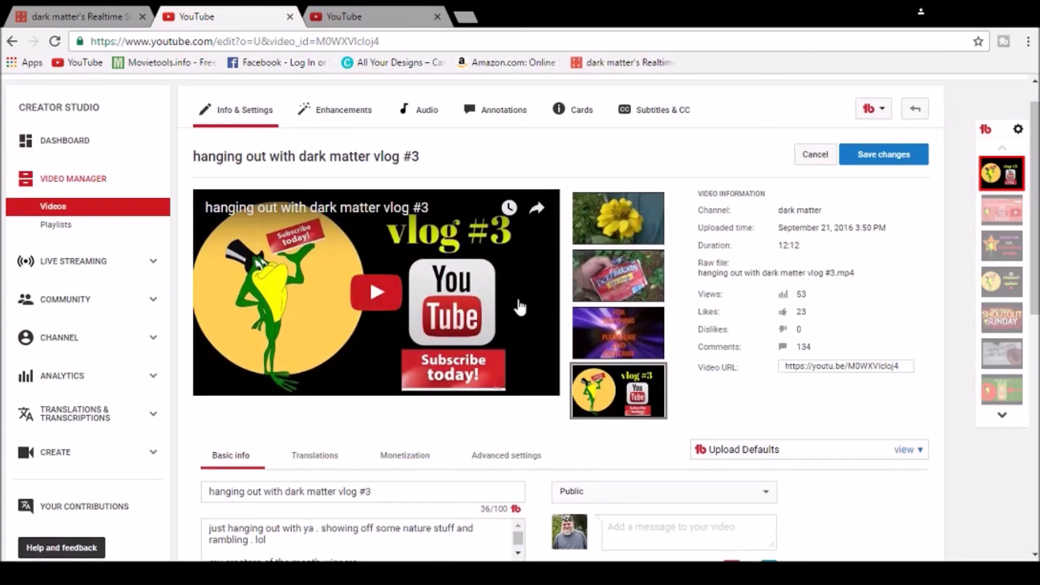
scroll(519, 306, down, 2)
scroll(519, 302, down, 1)
scroll(519, 300, down, 2)
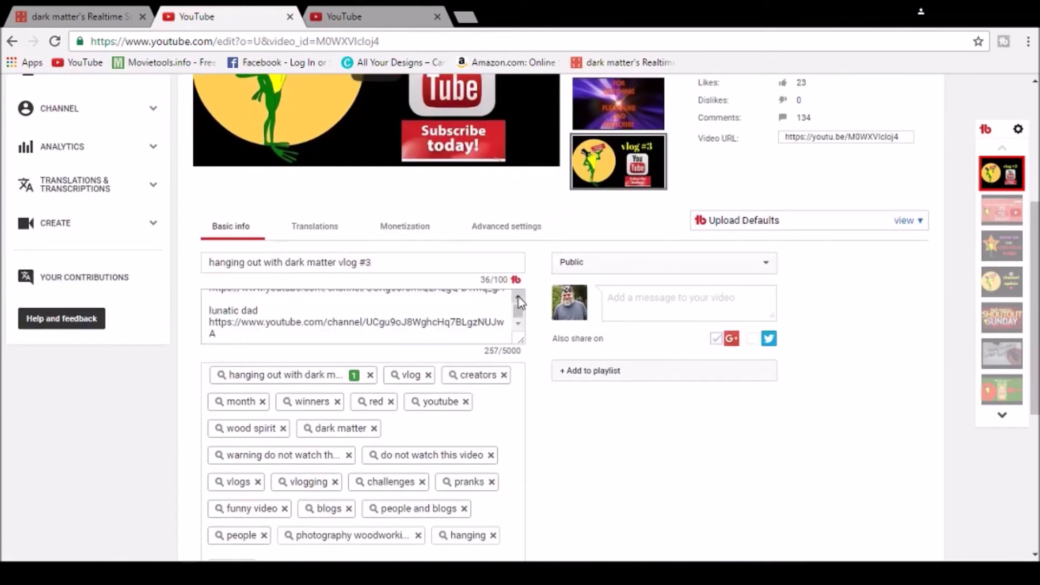
scroll(532, 302, down, 3)
scroll(531, 305, down, 1)
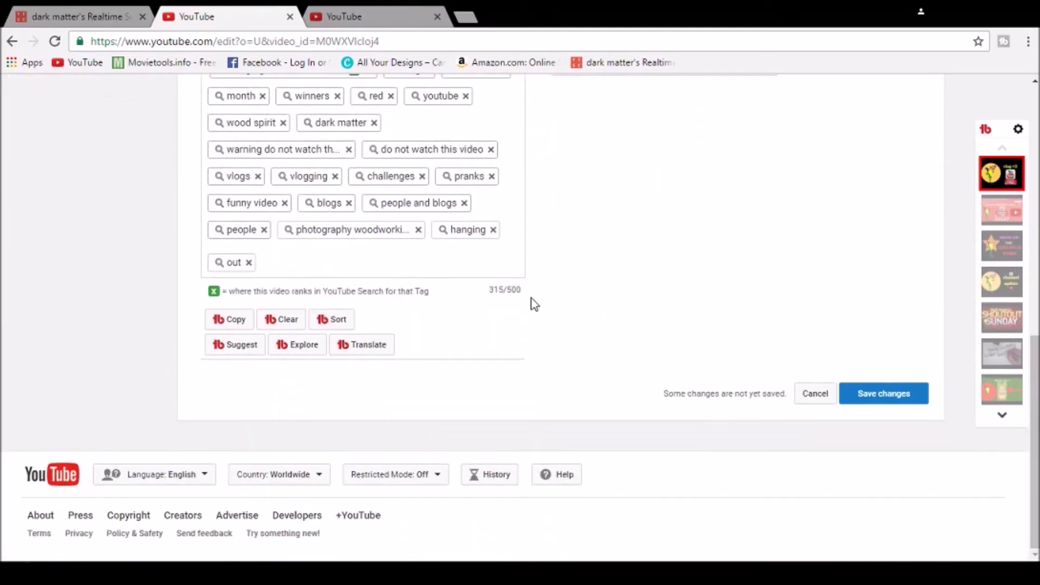
scroll(532, 304, up, 1)
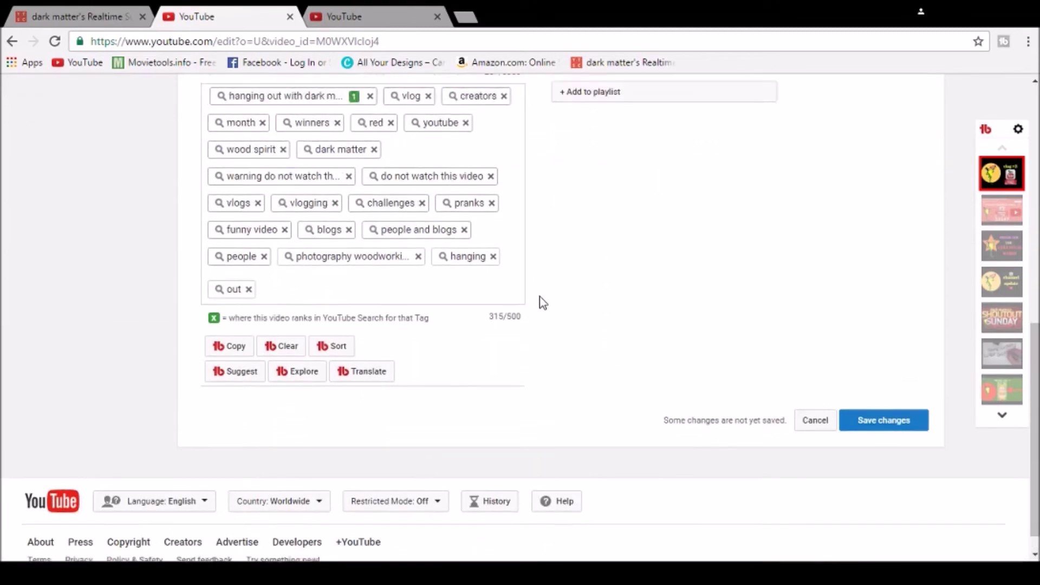
scroll(539, 297, up, 3)
scroll(540, 301, up, 2)
scroll(540, 294, down, 3)
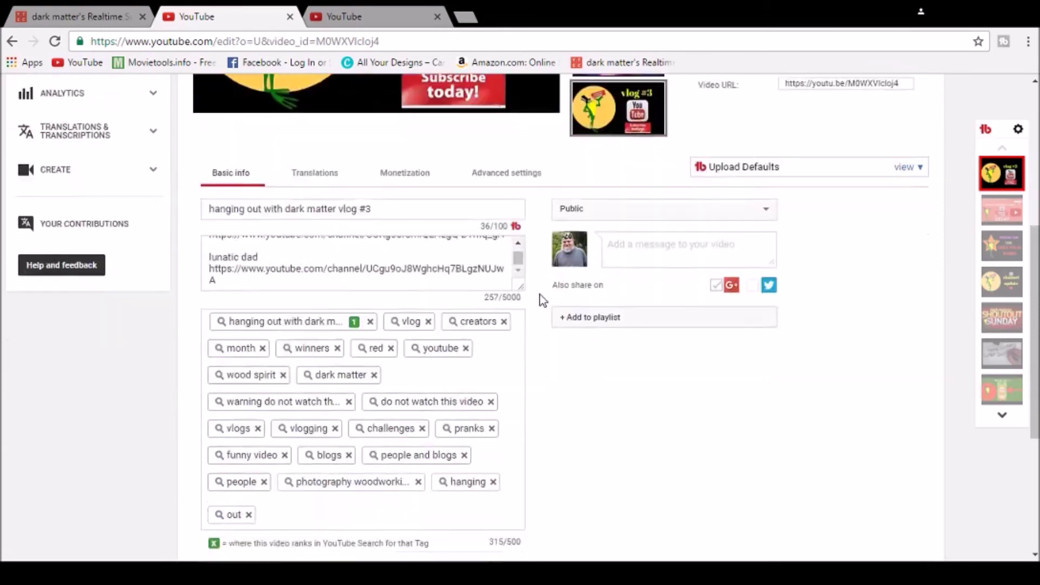
scroll(540, 295, down, 2)
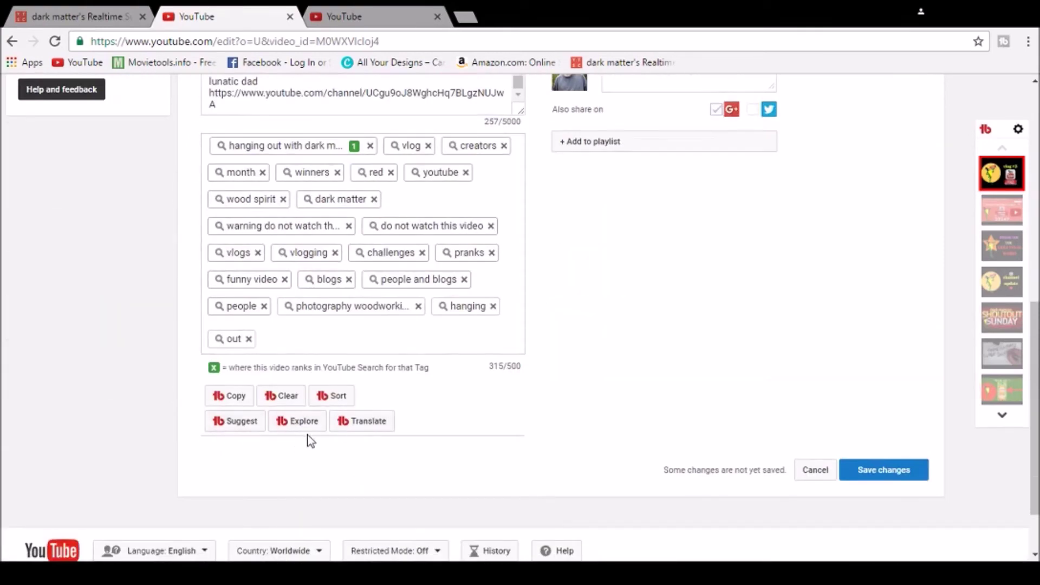
scroll(422, 418, up, 5)
scroll(422, 418, up, 1)
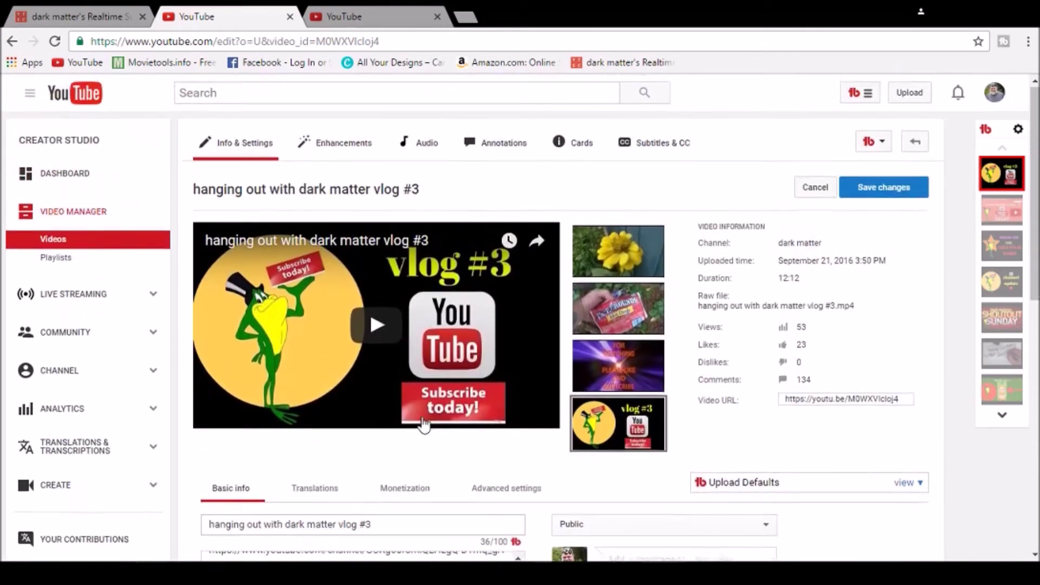
scroll(422, 418, down, 2)
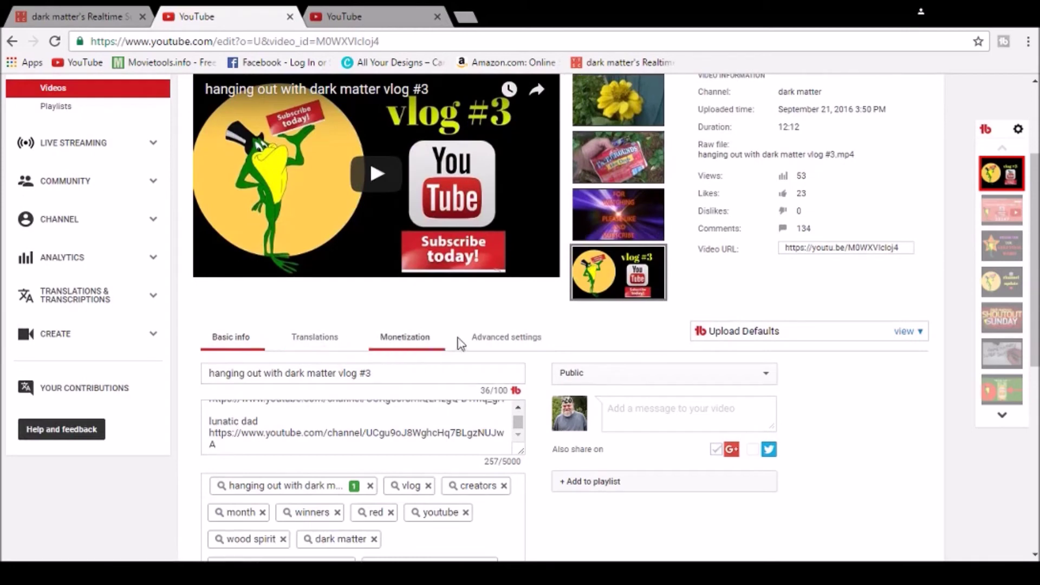
Step: Show vlog #3's advanced settings, then bring up its TubeBuddy tools list
click(486, 345)
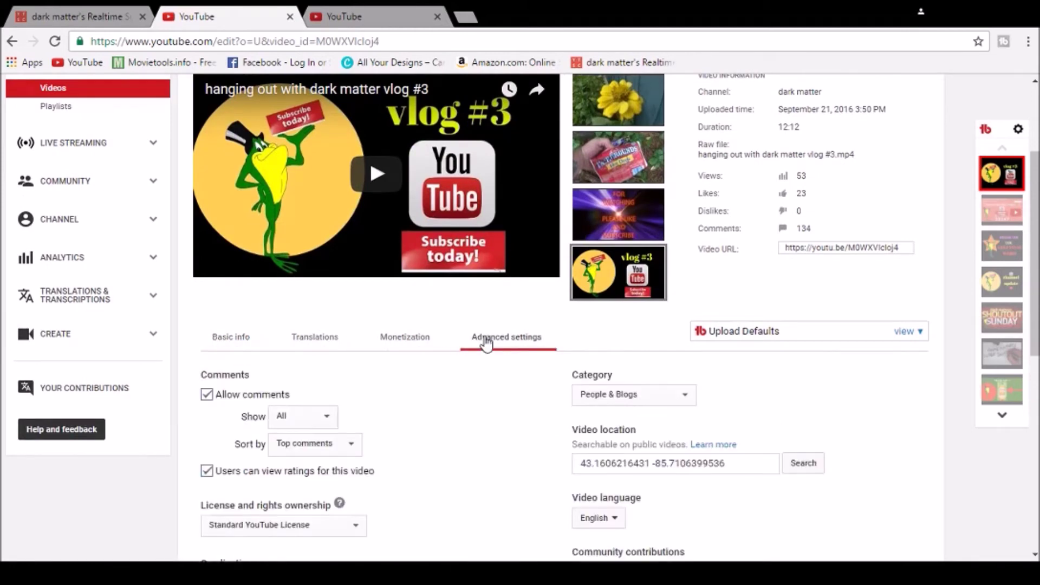
scroll(415, 372, down, 2)
scroll(415, 373, down, 2)
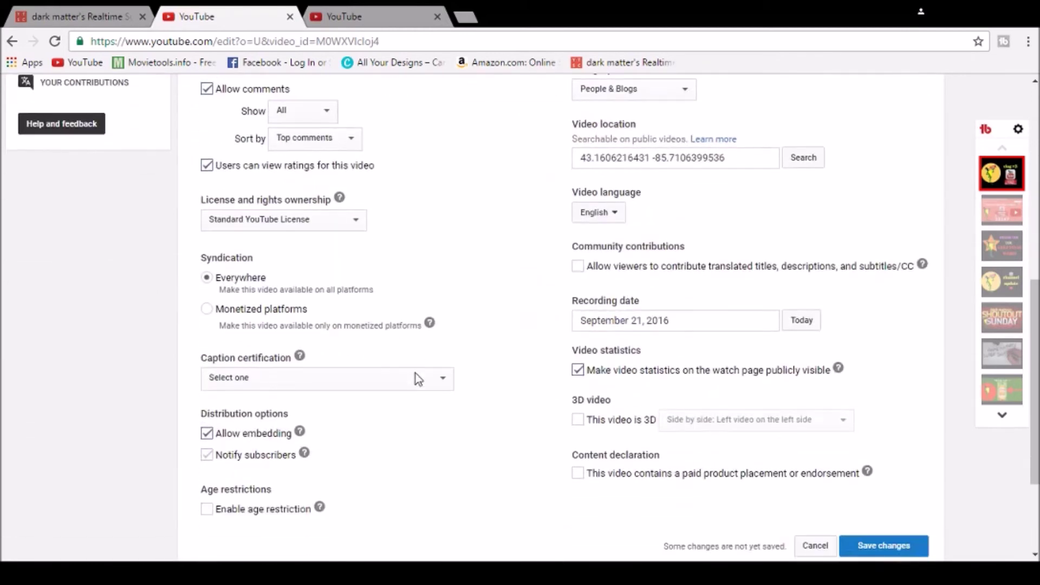
scroll(416, 374, down, 2)
scroll(416, 375, up, 4)
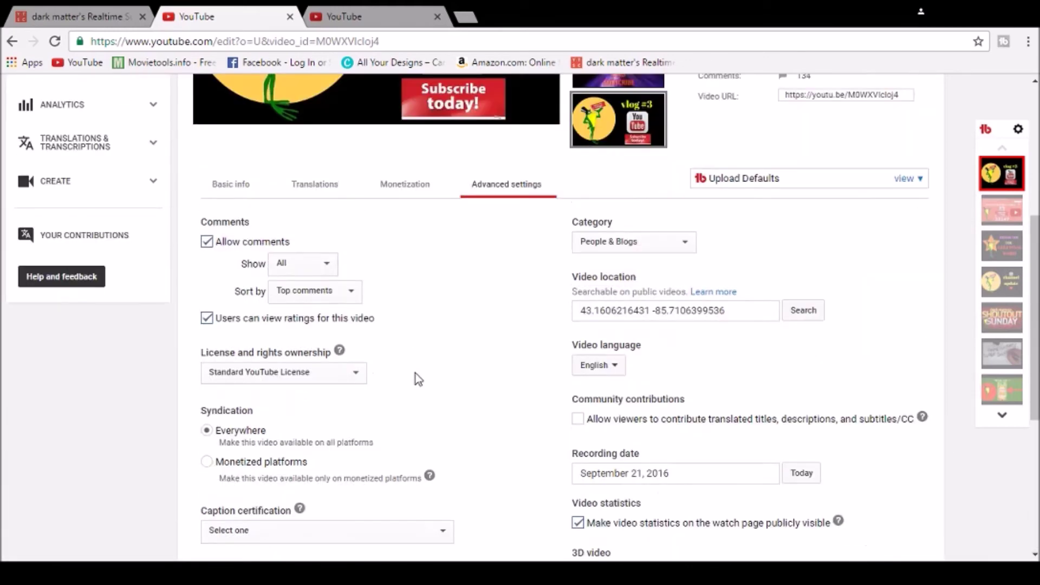
scroll(416, 374, up, 4)
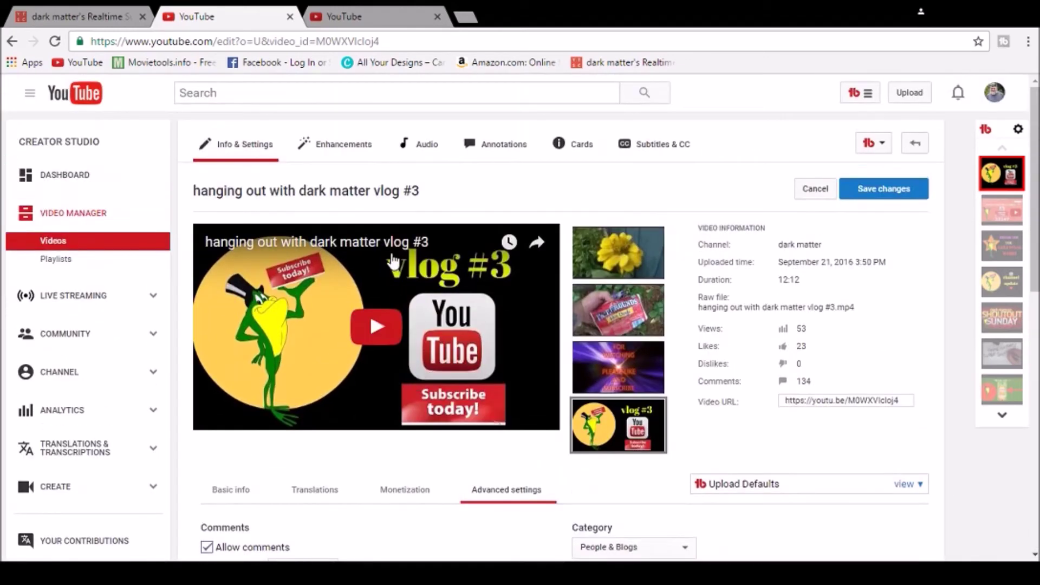
click(881, 149)
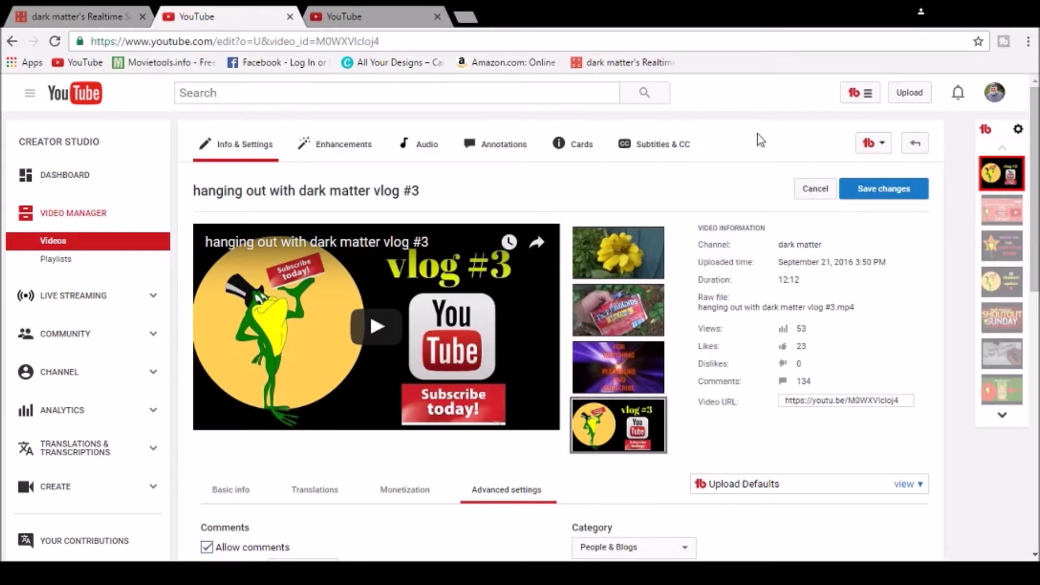
click(865, 95)
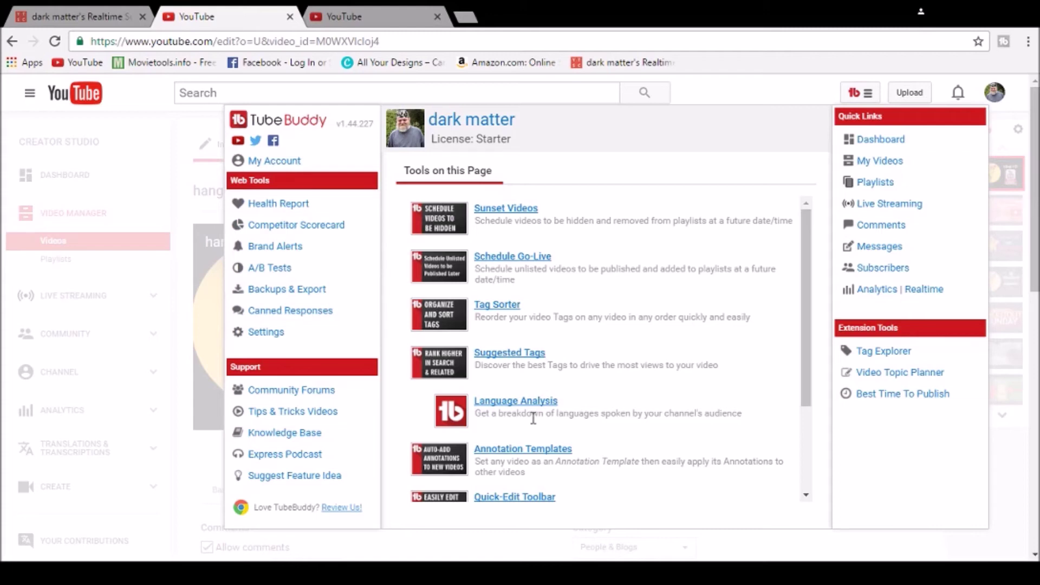
Step: Visit the channel dashboard, then use the TubeBuddy menu to reach the channel's Comments page
click(162, 274)
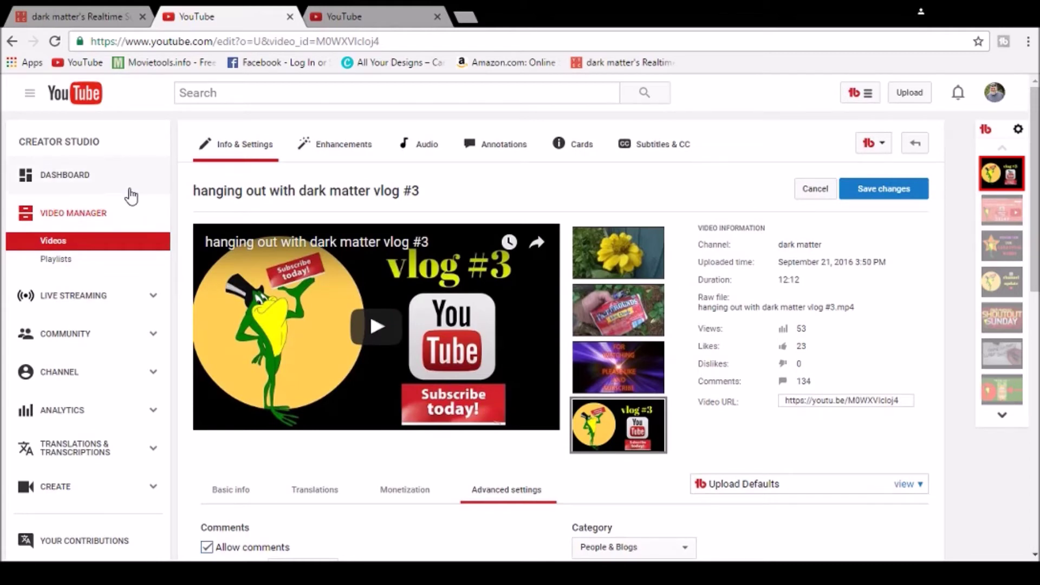
scroll(132, 194, down, 1)
scroll(133, 193, up, 1)
click(60, 180)
click(868, 95)
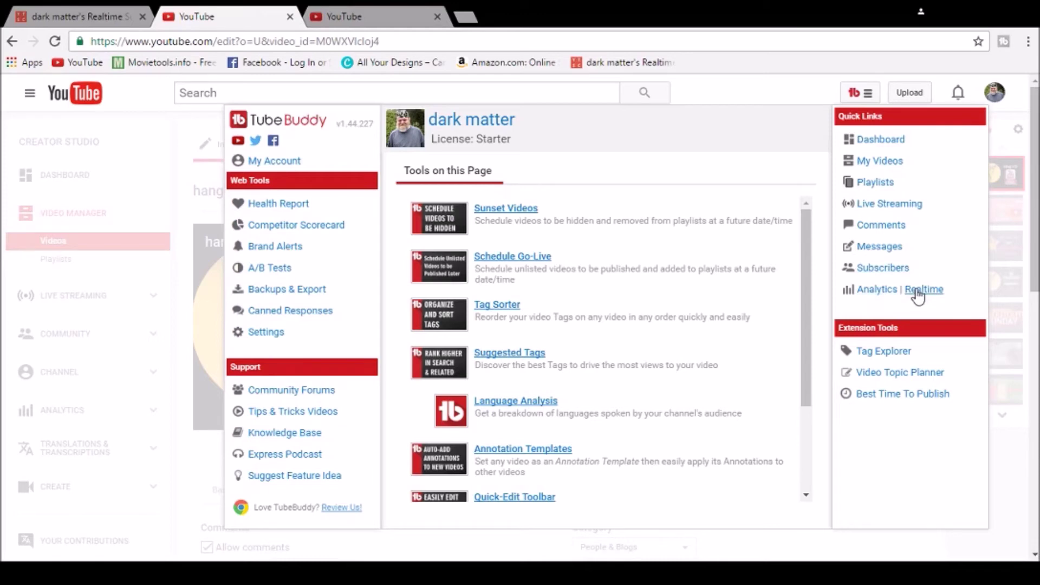
click(880, 227)
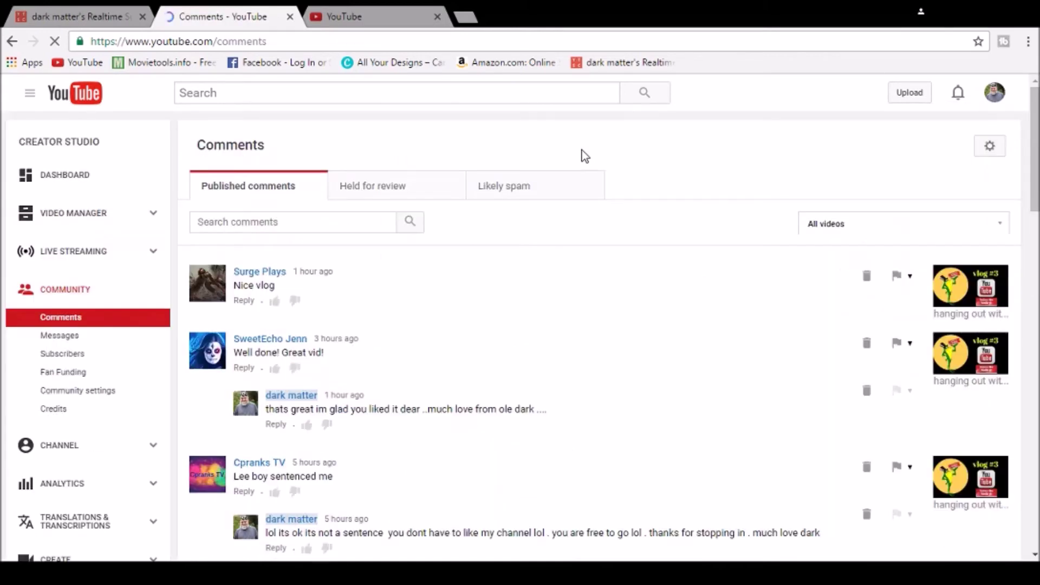
scroll(478, 225, down, 2)
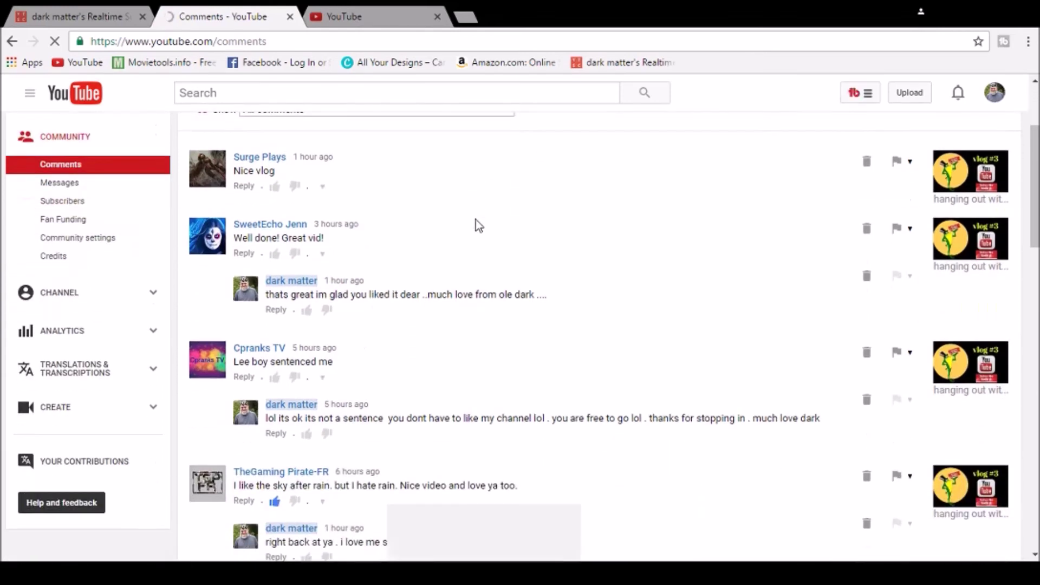
scroll(475, 221, down, 1)
scroll(475, 220, down, 2)
scroll(476, 221, down, 1)
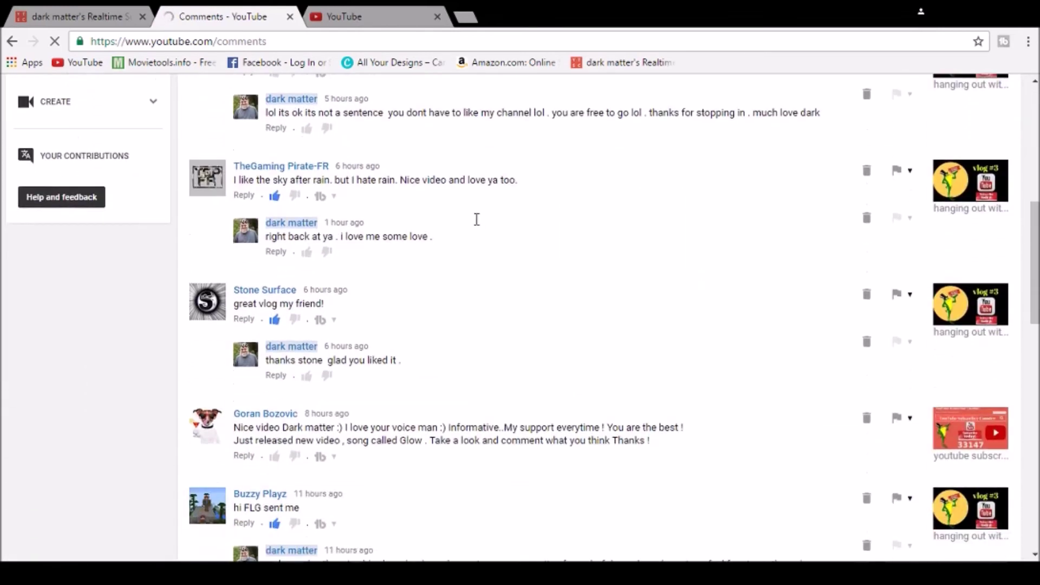
scroll(475, 212, down, 1)
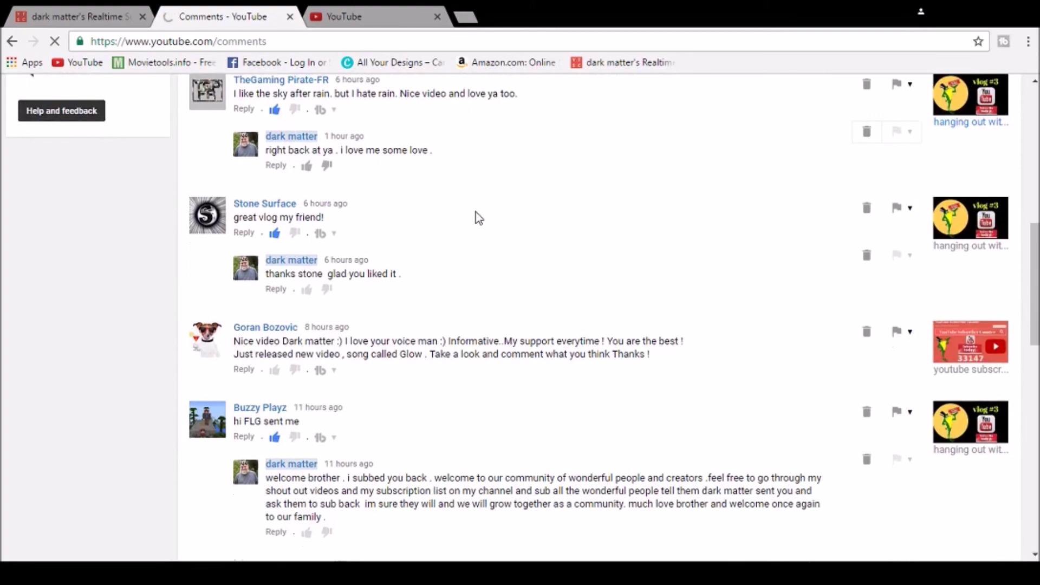
scroll(475, 212, down, 4)
scroll(476, 211, down, 2)
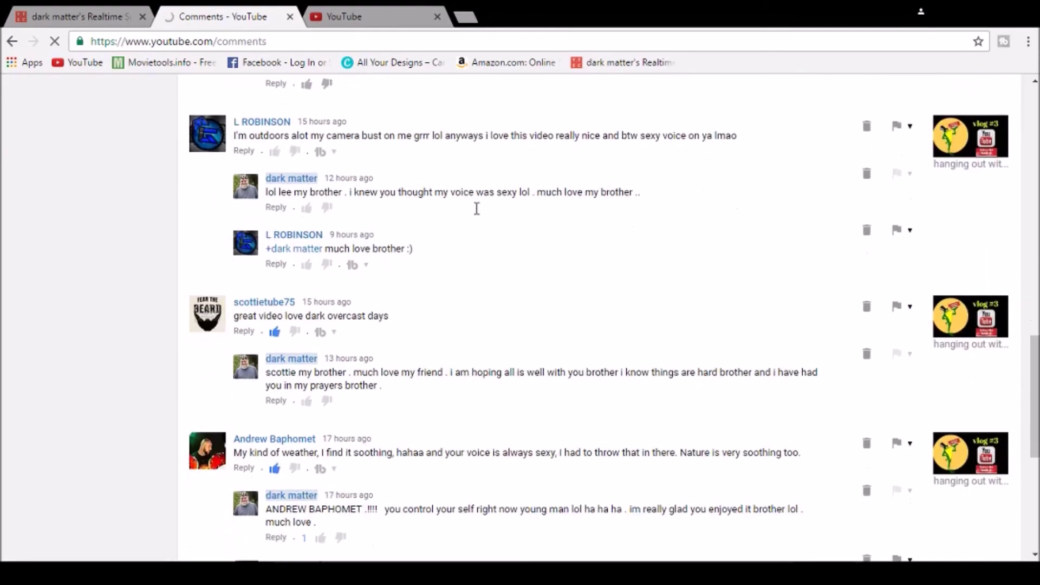
scroll(476, 210, up, 4)
scroll(477, 209, up, 3)
scroll(477, 209, up, 2)
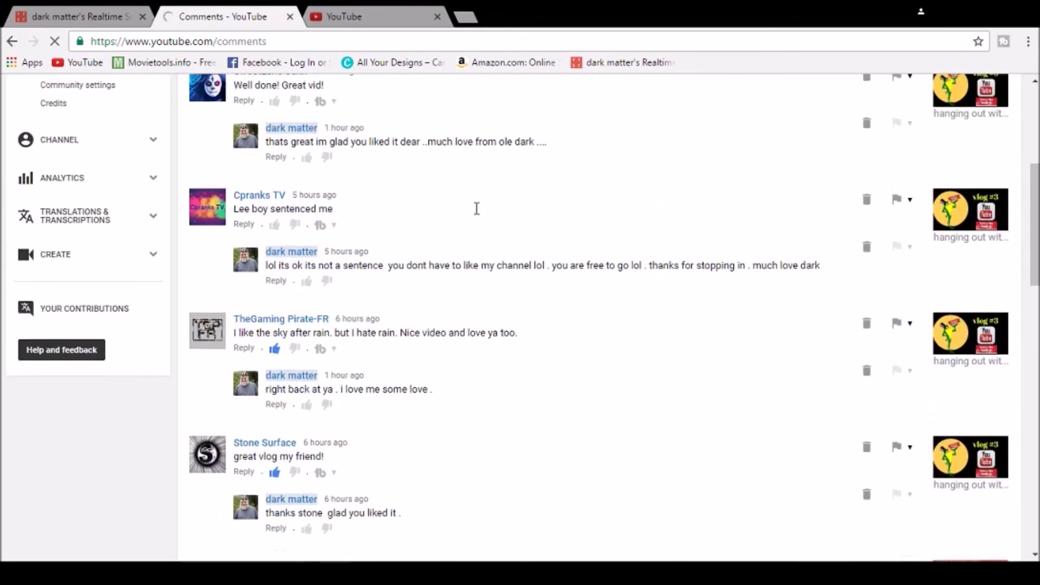
scroll(476, 209, up, 4)
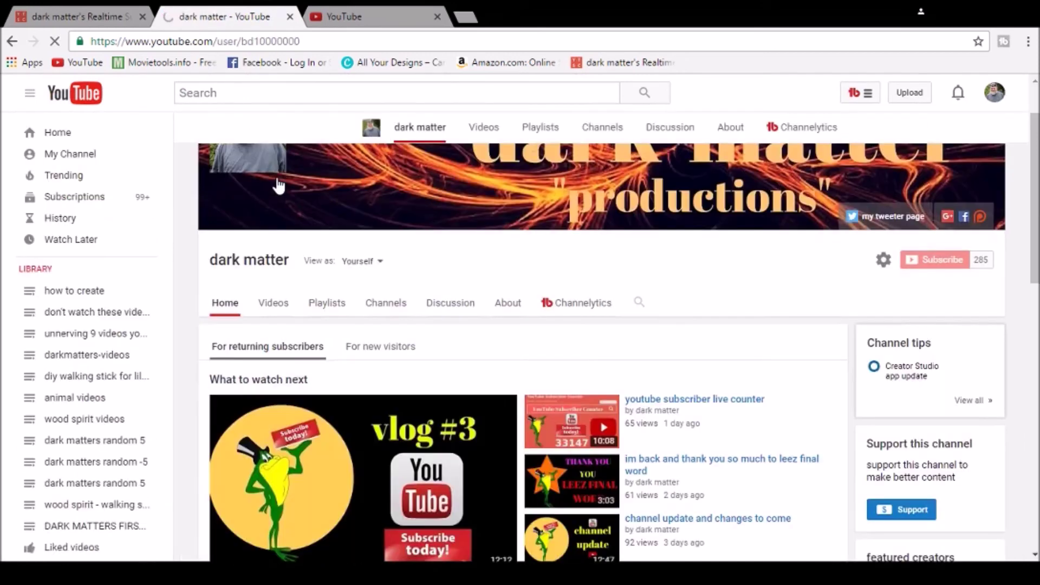
scroll(465, 286, down, 2)
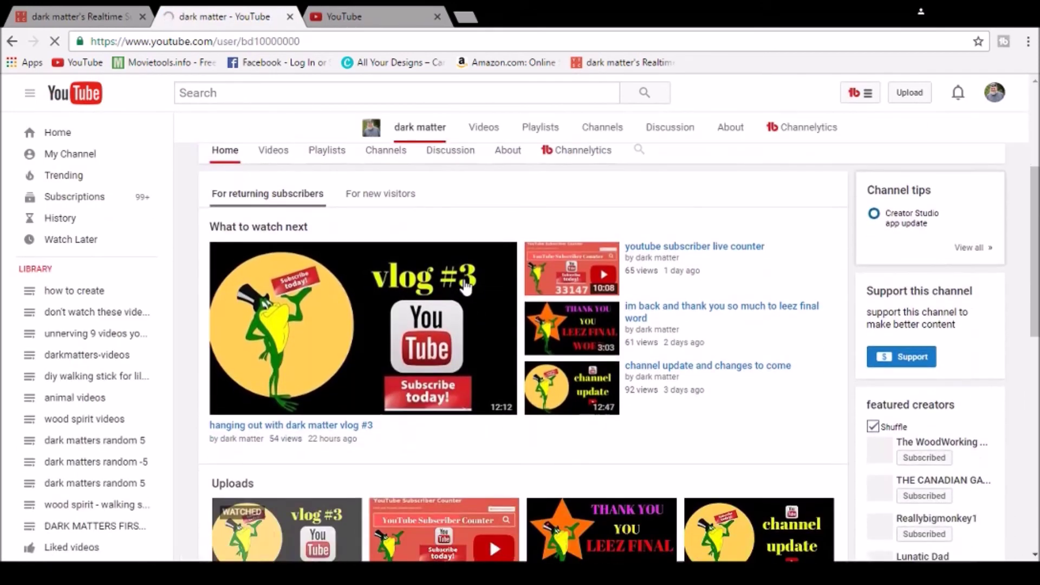
scroll(465, 284, up, 3)
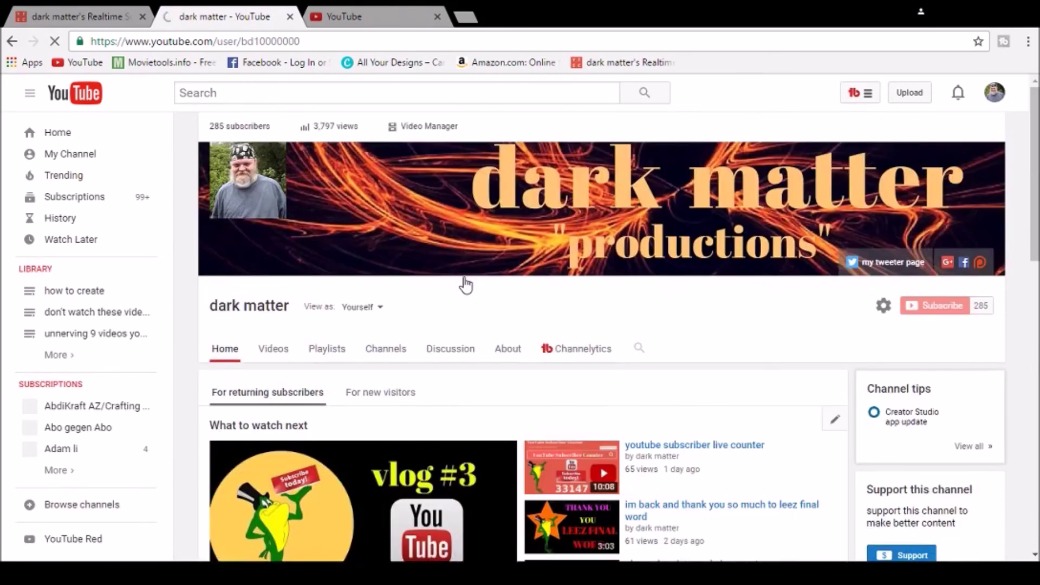
Step: Open the TubeBuddy menu and show dark matter's Channelytics stats: 285 subscribers, 3.80K views
click(871, 96)
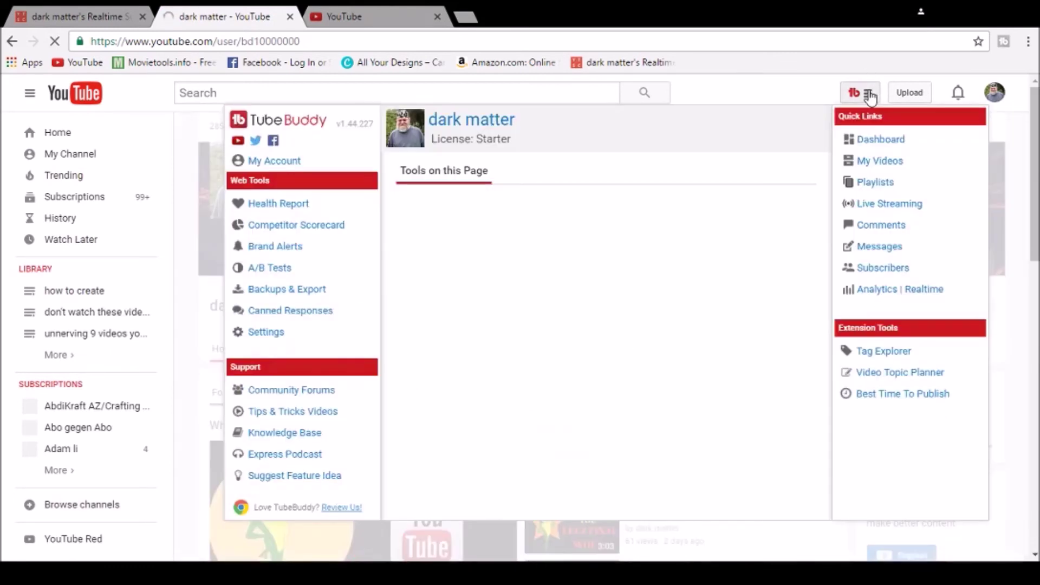
scroll(580, 312, down, 1)
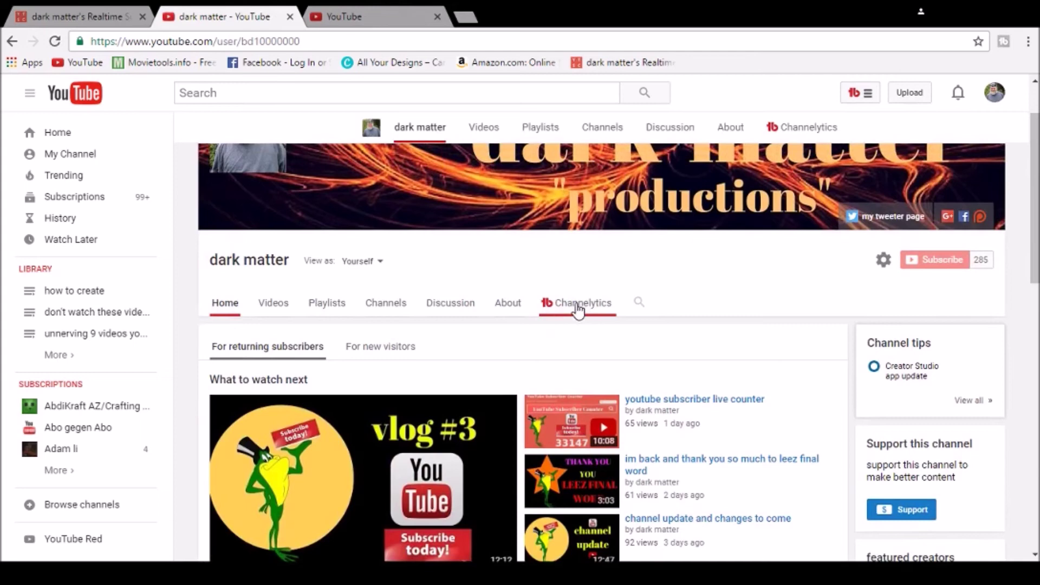
click(580, 309)
scroll(578, 310, down, 3)
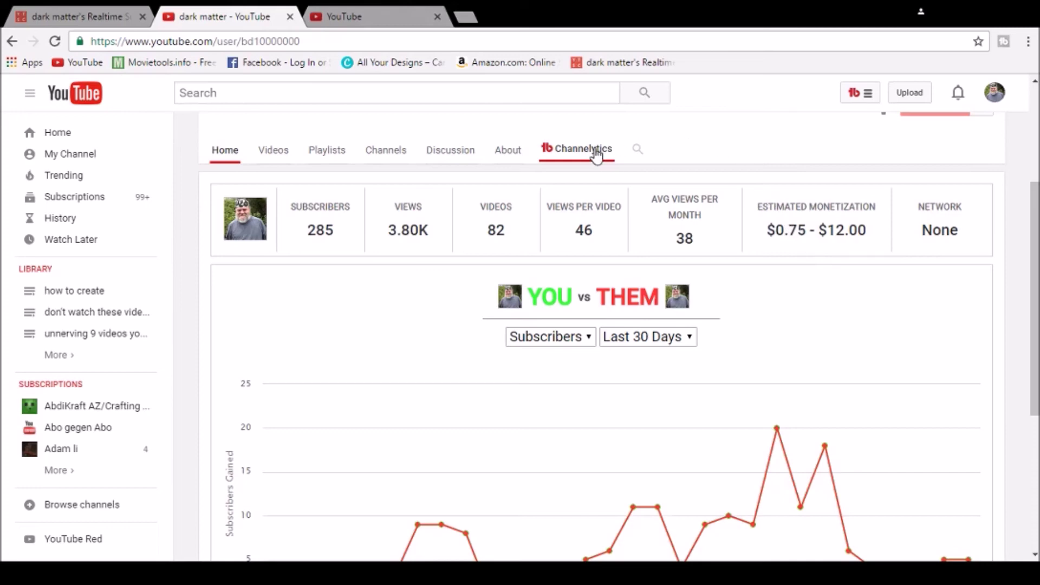
scroll(597, 154, down, 1)
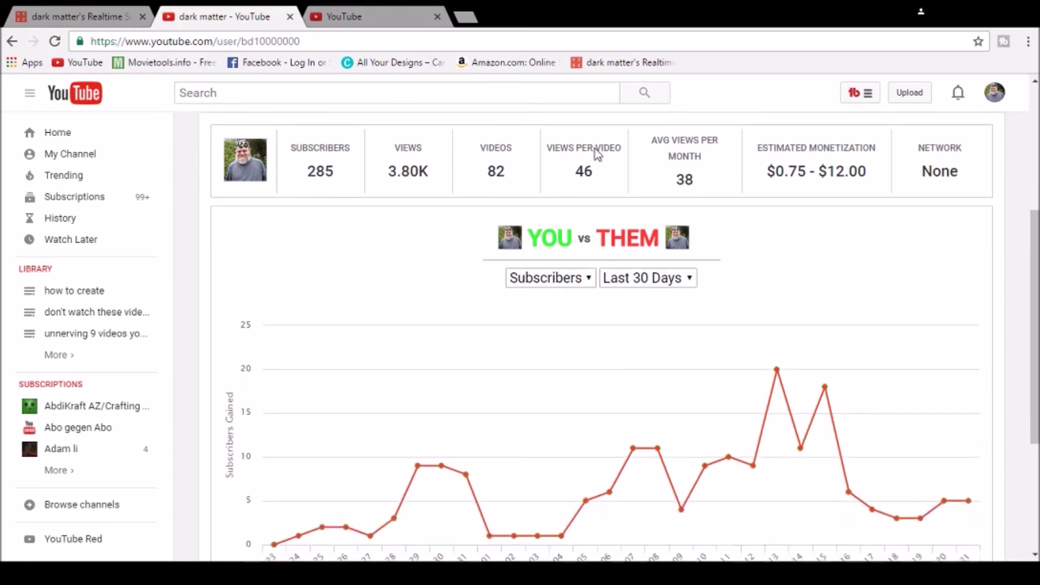
scroll(597, 155, down, 1)
scroll(597, 154, down, 1)
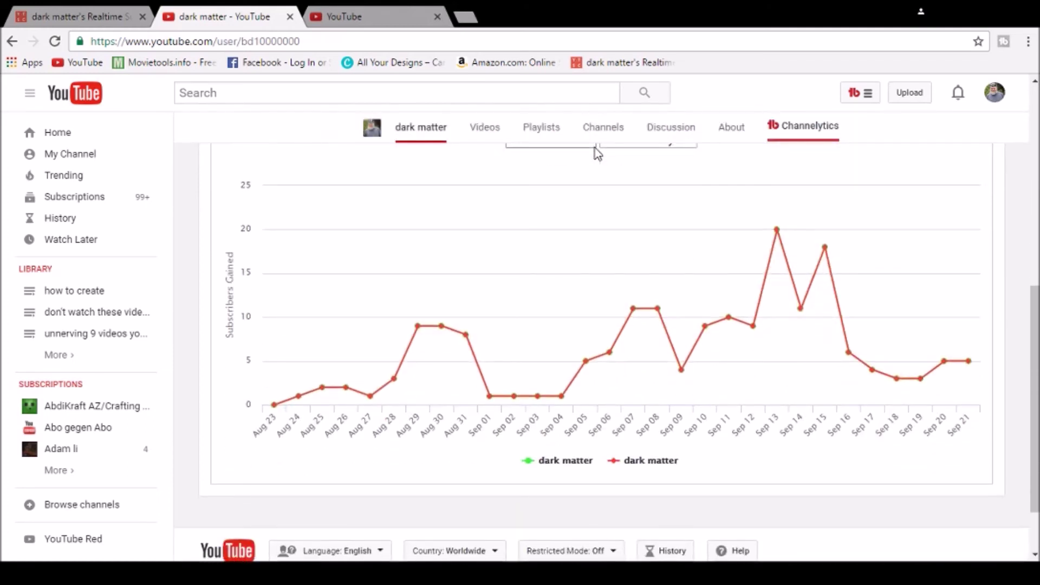
scroll(598, 154, down, 1)
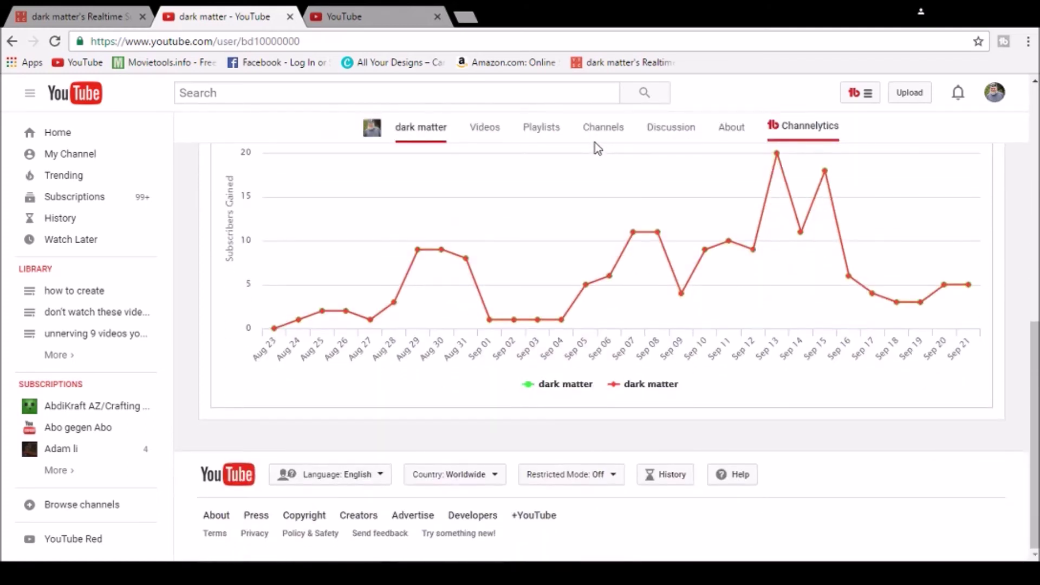
scroll(596, 148, up, 2)
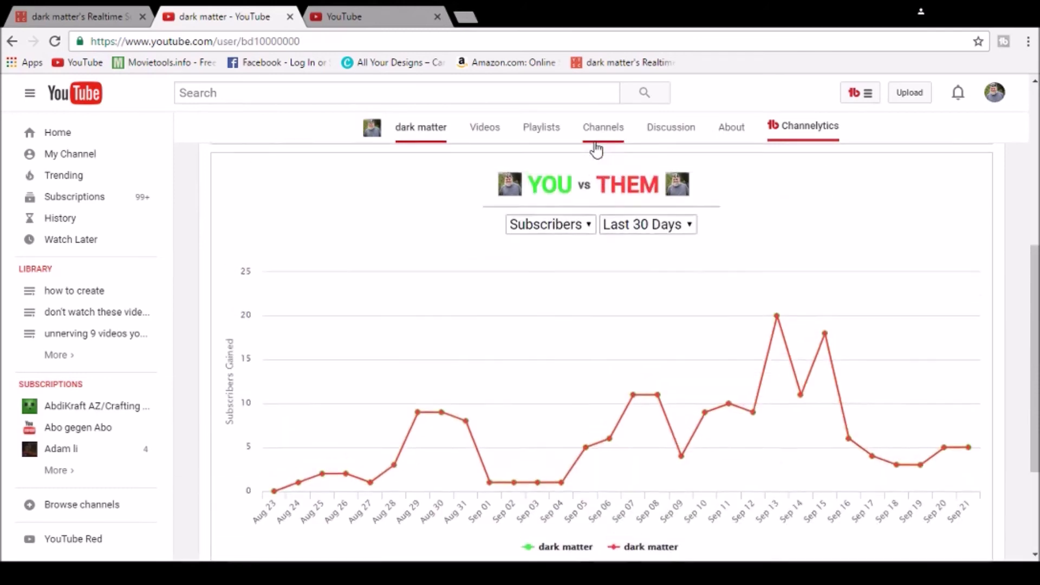
scroll(595, 149, up, 2)
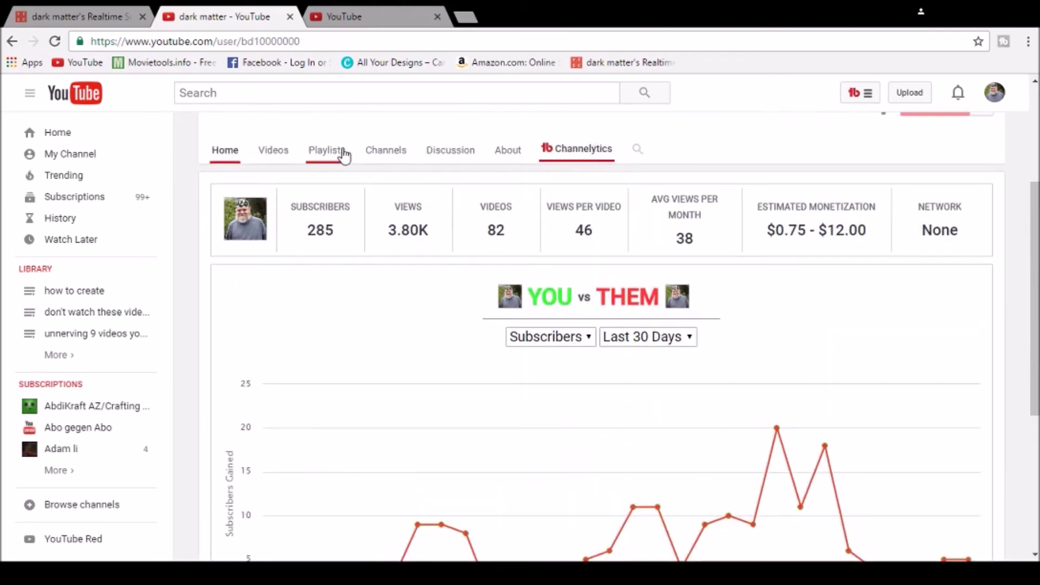
click(227, 155)
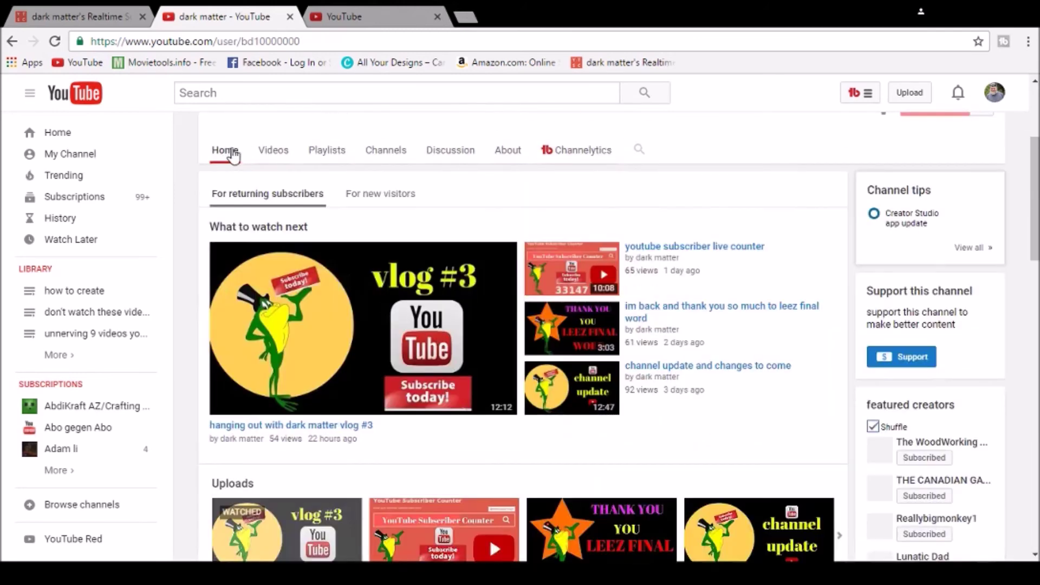
scroll(337, 174, down, 1)
scroll(337, 174, down, 2)
scroll(337, 174, down, 2)
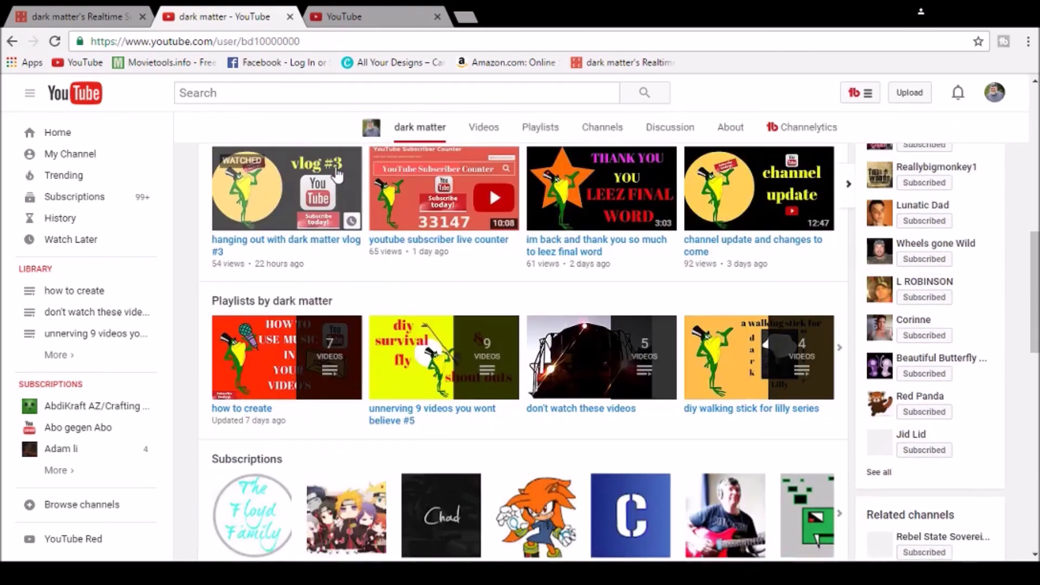
scroll(337, 174, up, 3)
scroll(334, 163, up, 3)
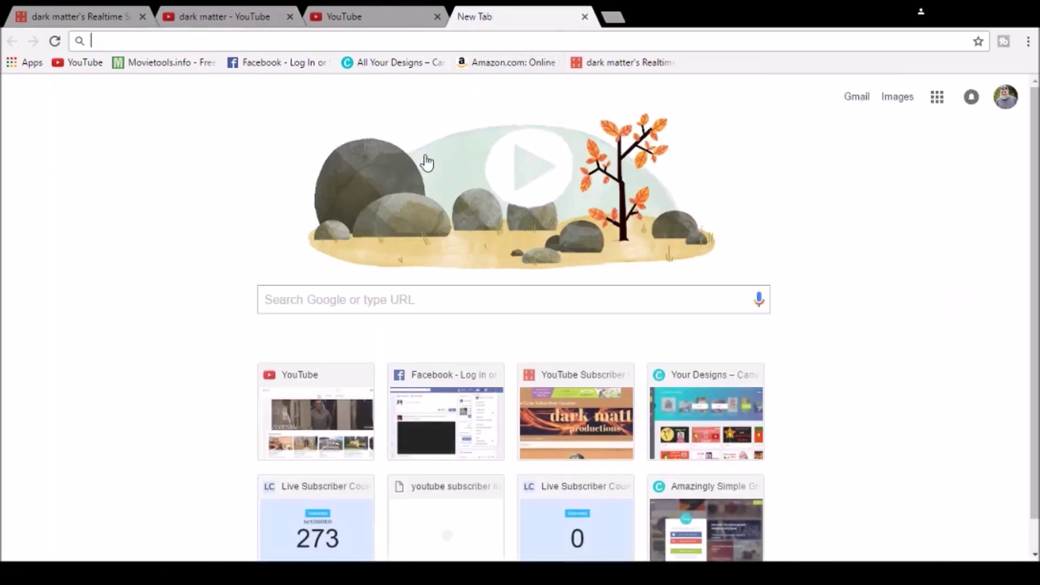
Step: Focus the Google search box to start a search for 'tube buddy'
click(321, 300)
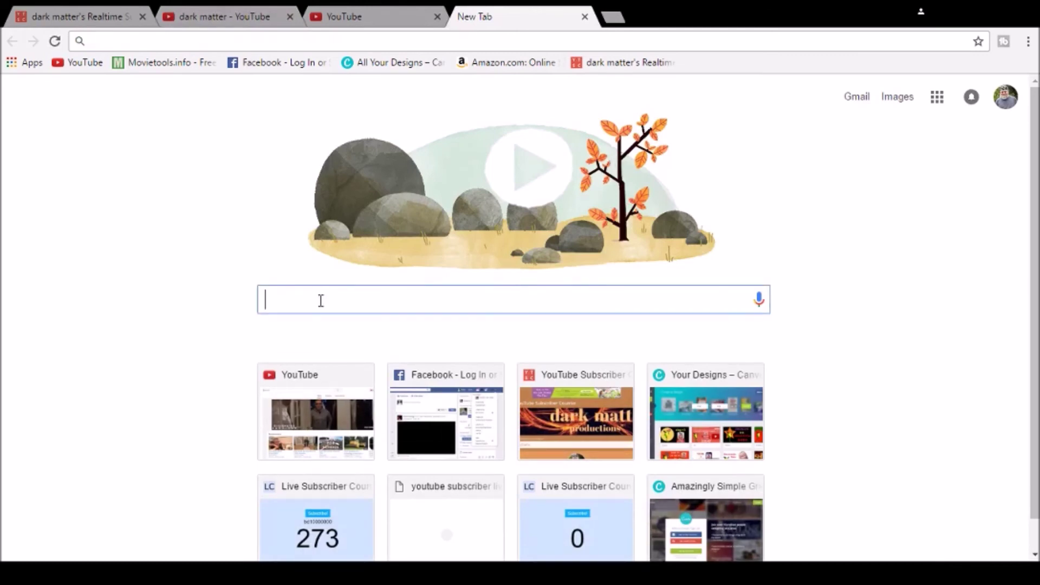
text(tu)
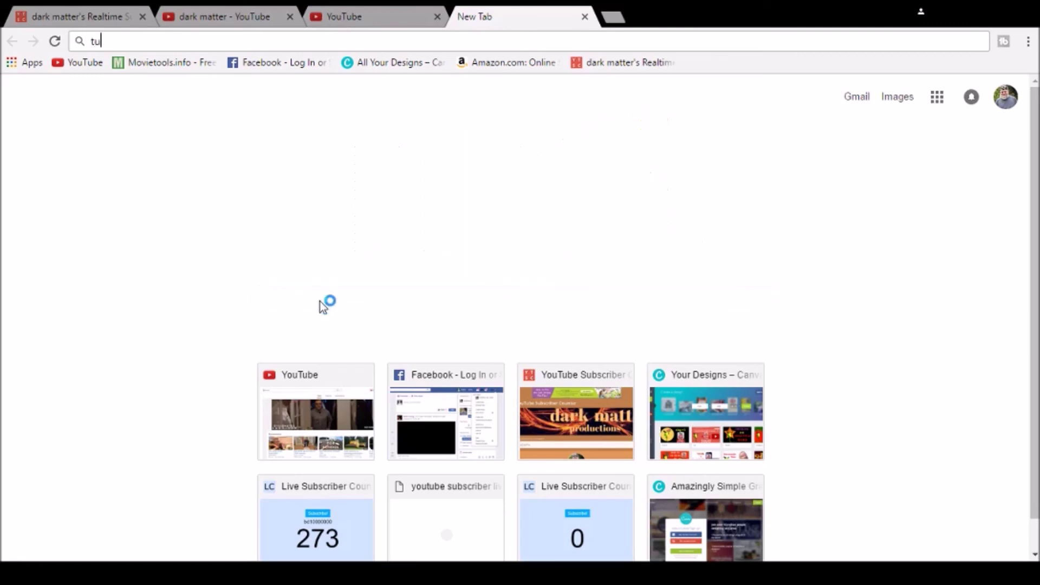
text(be budd)
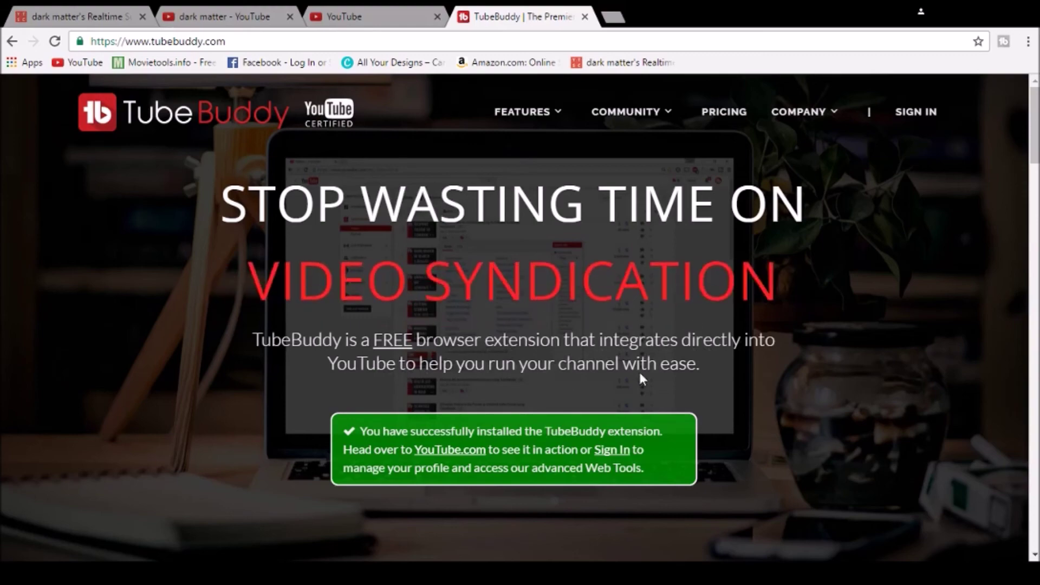
scroll(770, 366, down, 1)
scroll(770, 365, up, 1)
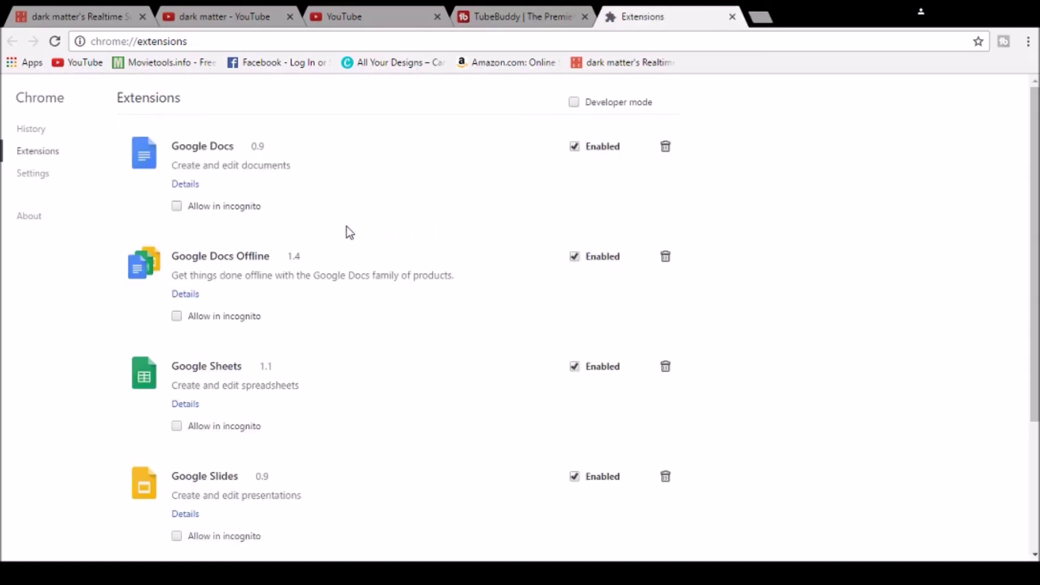
scroll(349, 227, down, 3)
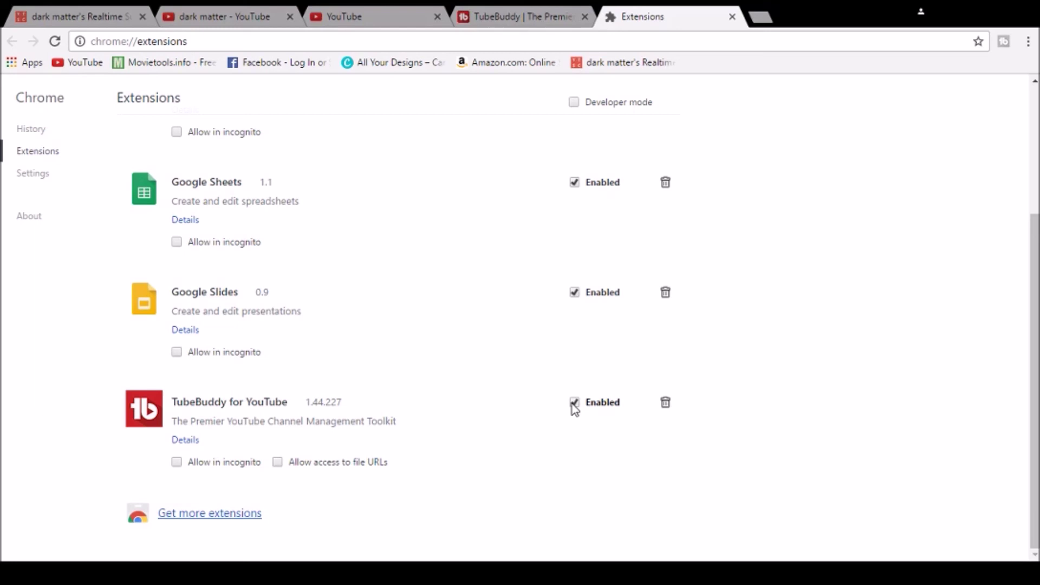
Step: Disable TubeBuddy for YouTube, then re-enable it in the extensions list
click(573, 402)
click(574, 402)
Step: Close the Extensions tab, then close the TubeBuddy website tab
click(733, 17)
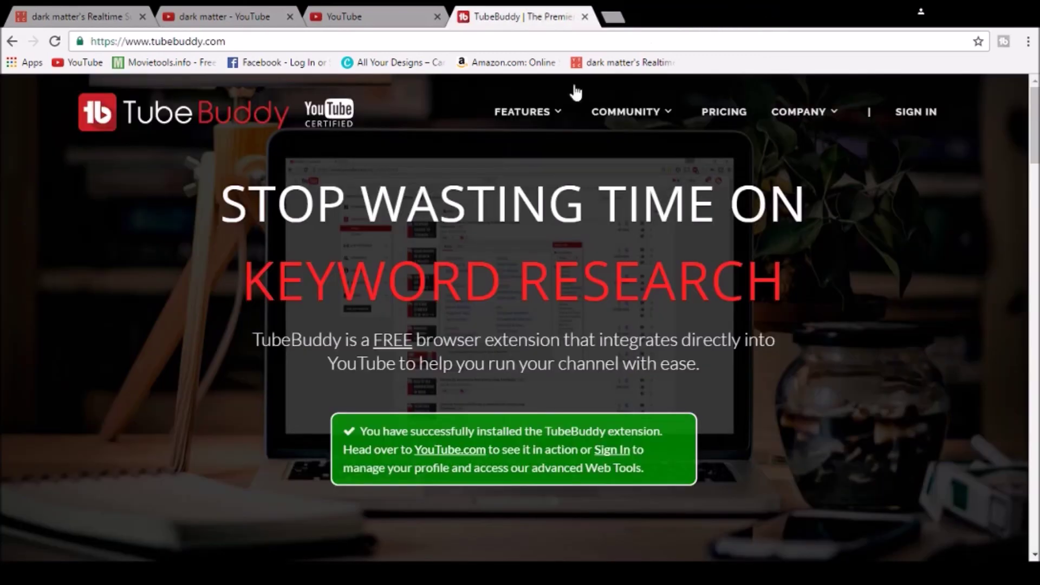
click(584, 17)
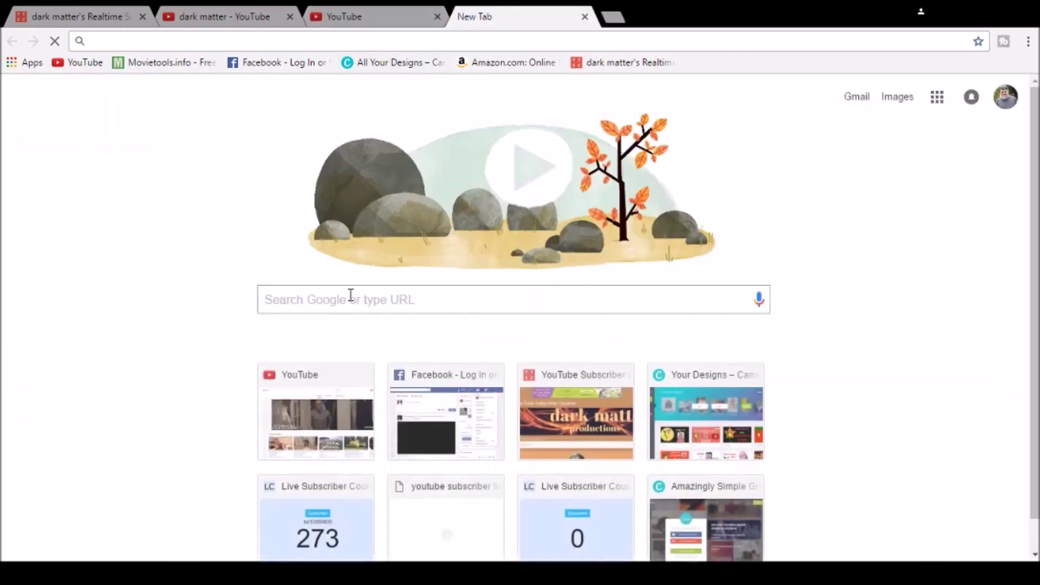
Step: Focus the new tab's Google search box, then close the blank tab to return to YouTube
click(350, 295)
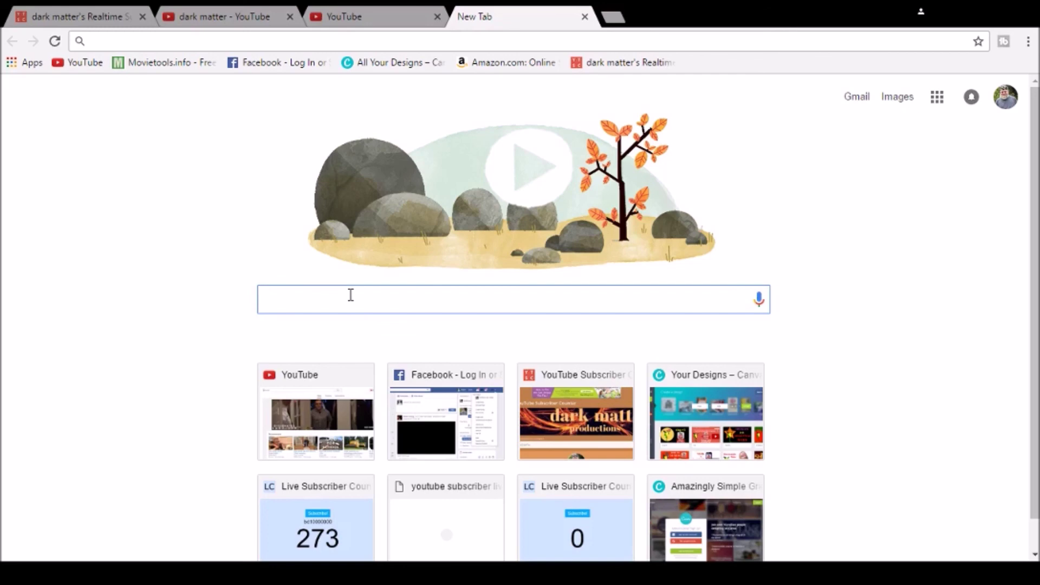
key(ctrl+w)
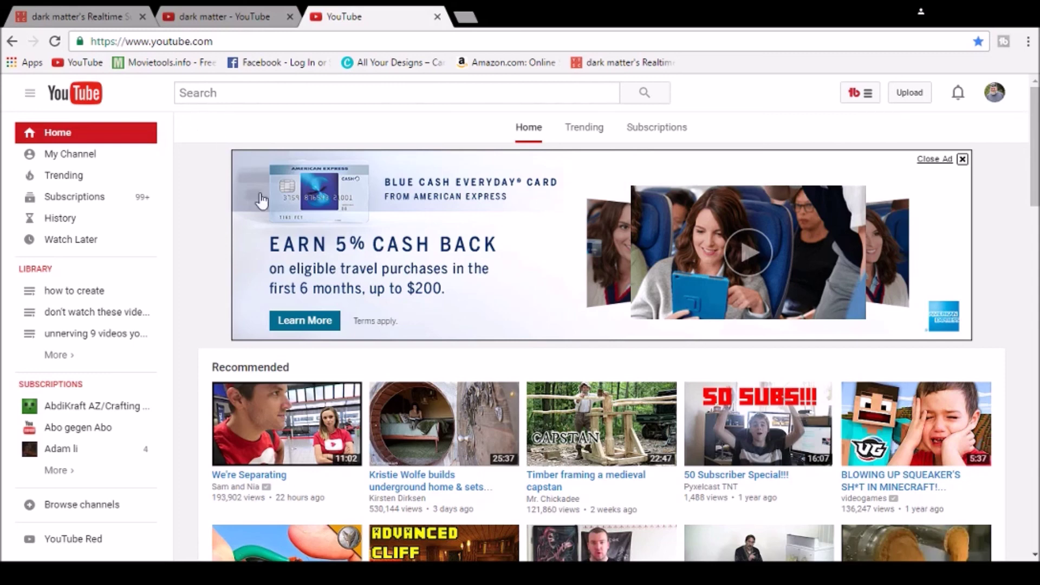
click(62, 469)
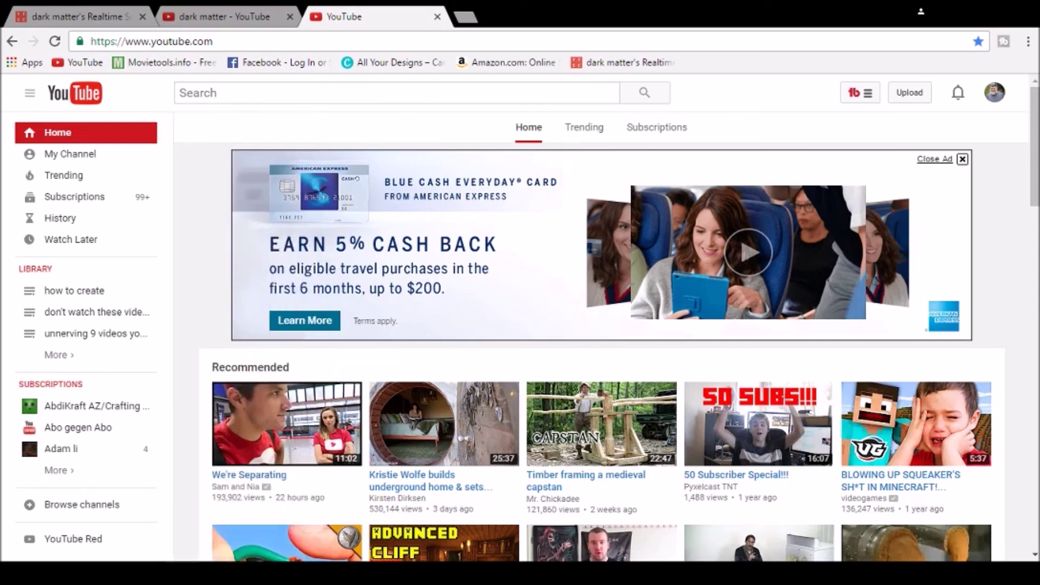